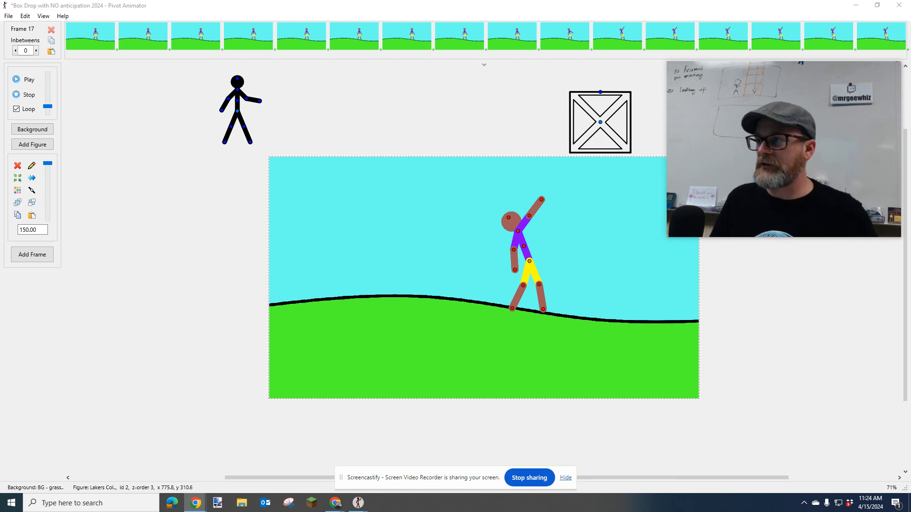
Review the finished "Box Drop with anticipation 2024" animation in its own window, stop its playback, and return to the version without anticipation
key(alt+Tab)
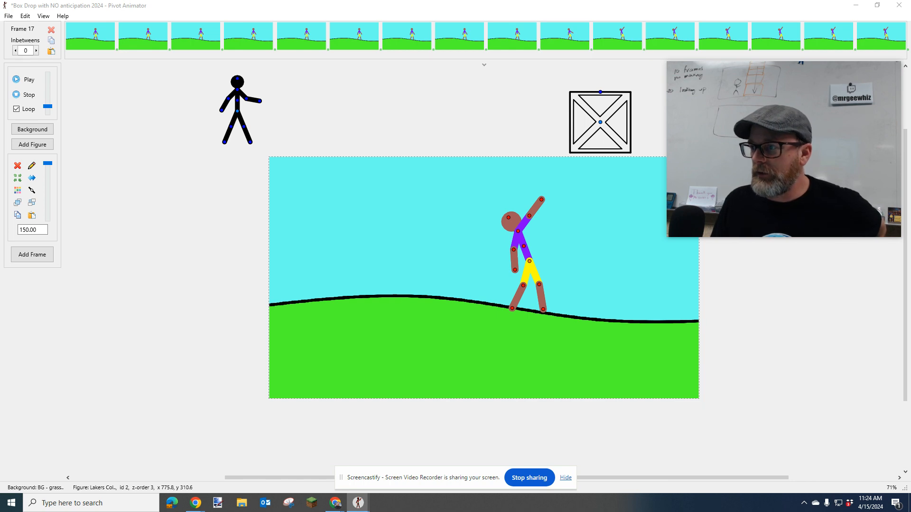
drag(910, 53, 394, 65)
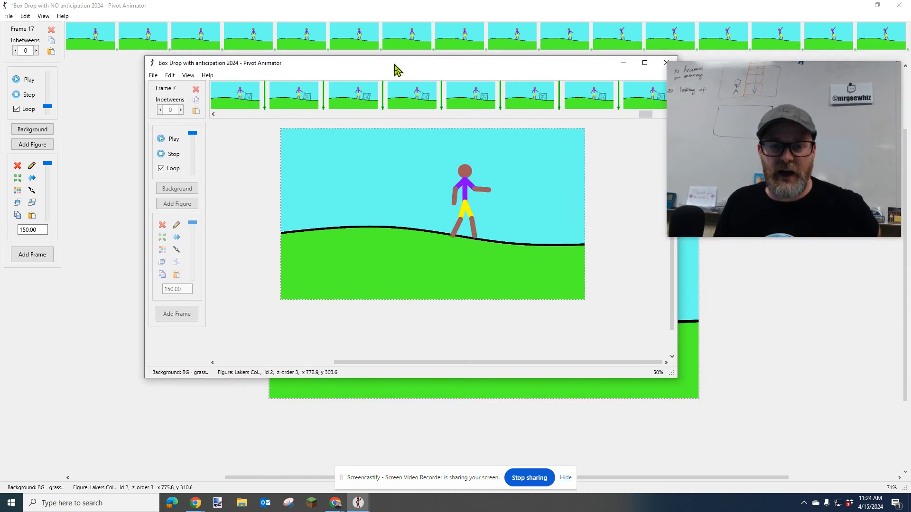
scroll(498, 240, up, 1)
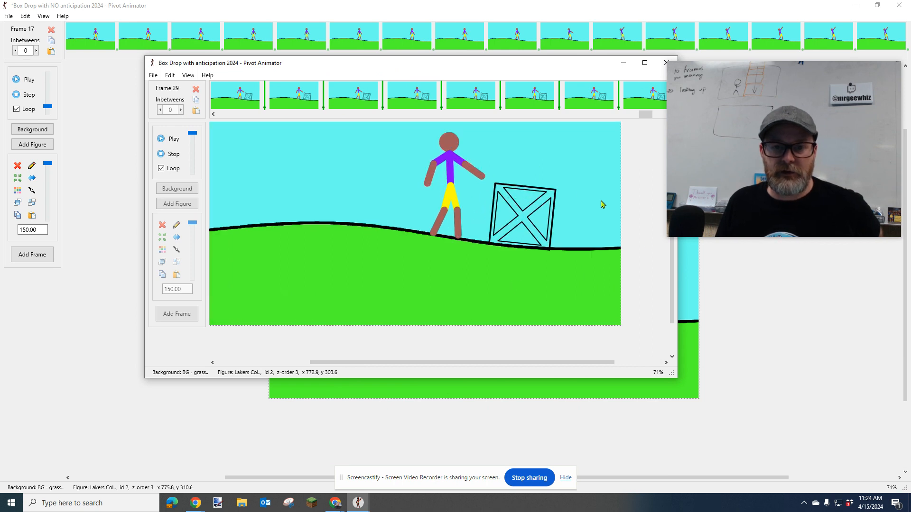
scroll(672, 269, up, 2)
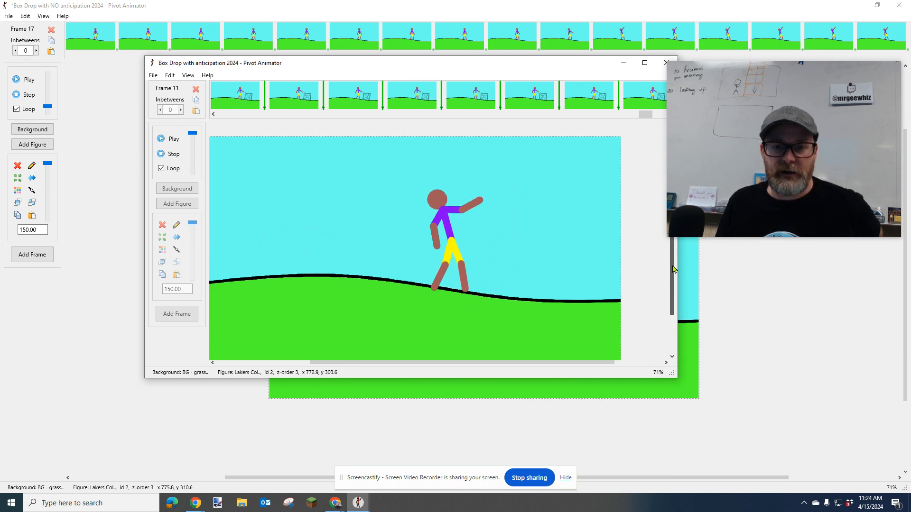
drag(672, 267, 673, 269)
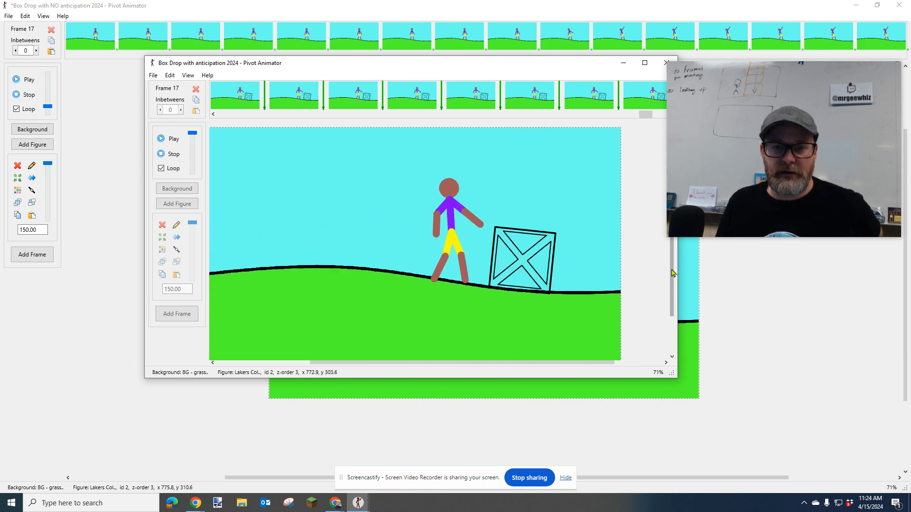
click(172, 154)
drag(584, 69, 612, 195)
click(649, 184)
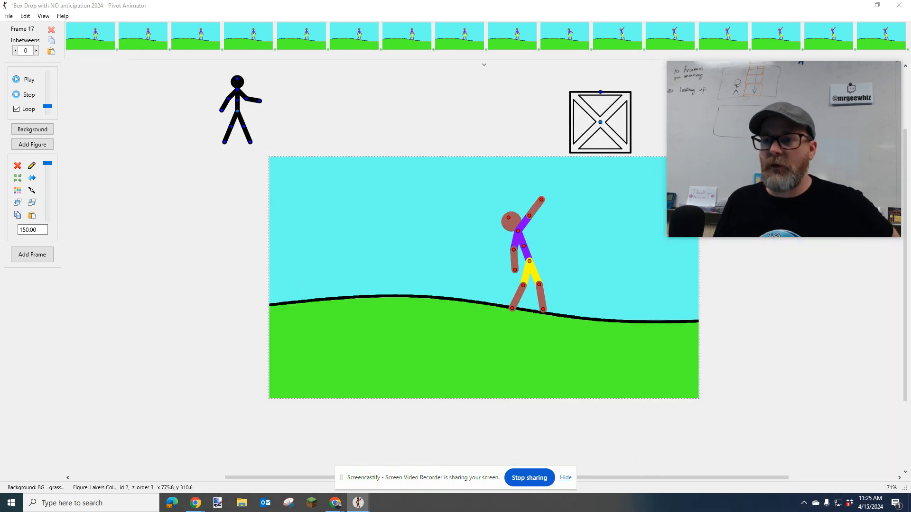
click(741, 107)
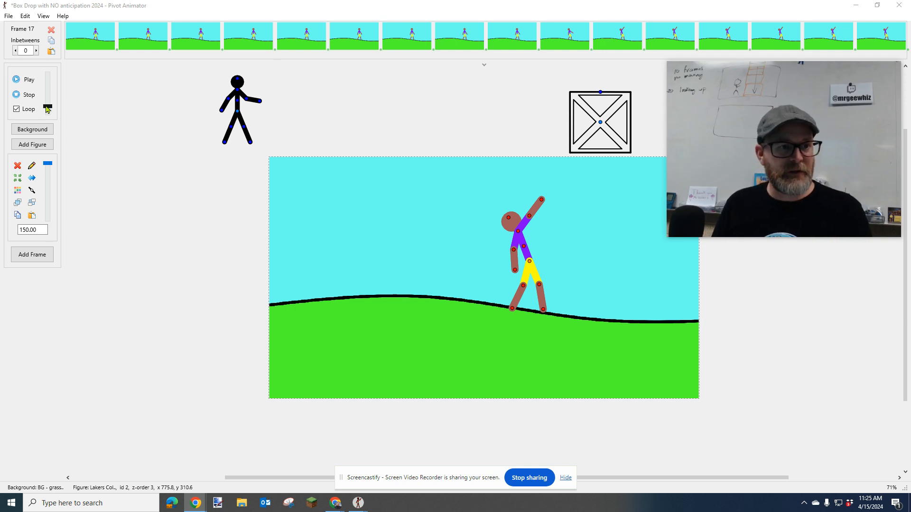
click(47, 108)
mouse_move(731, 122)
mouse_down()
mouse_move(745, 119)
mouse_move(738, 120)
mouse_up()
drag(674, 233, 720, 214)
drag(794, 168, 798, 171)
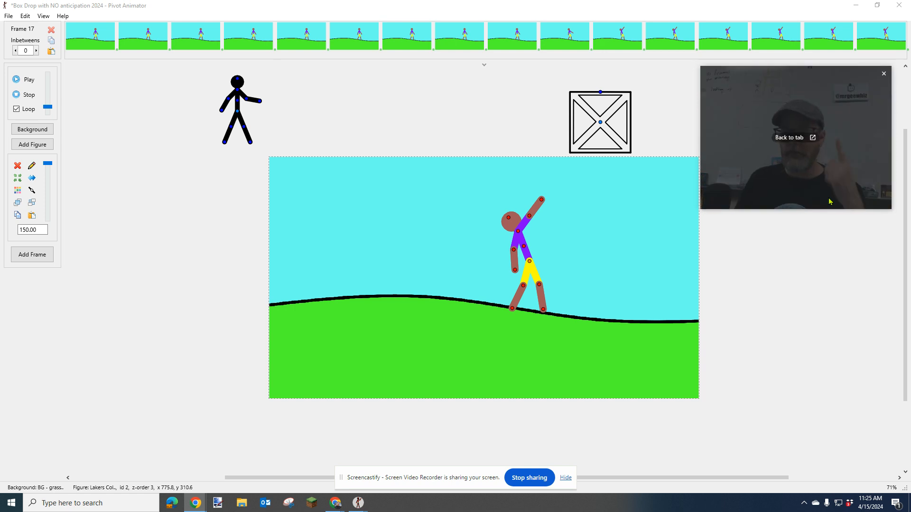
click(818, 285)
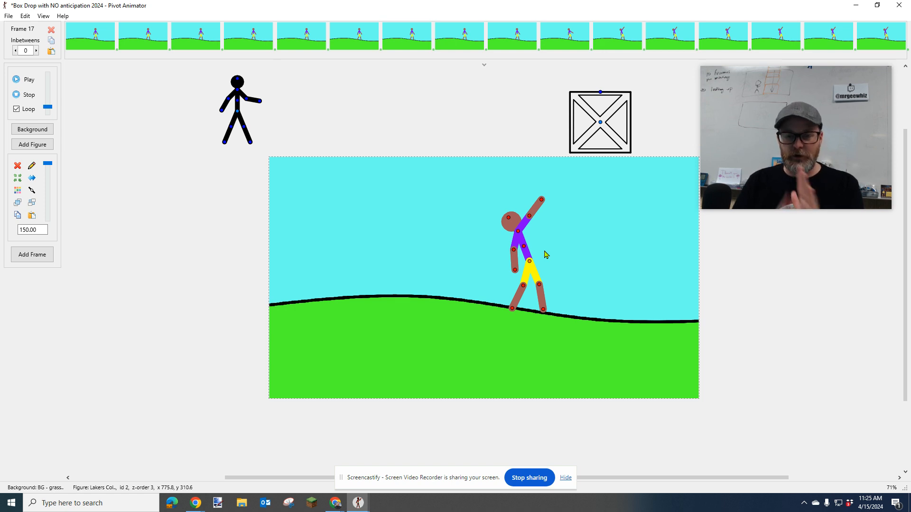
Select the box figure above the scene and apply the preferences with onion skins at 4
click(601, 123)
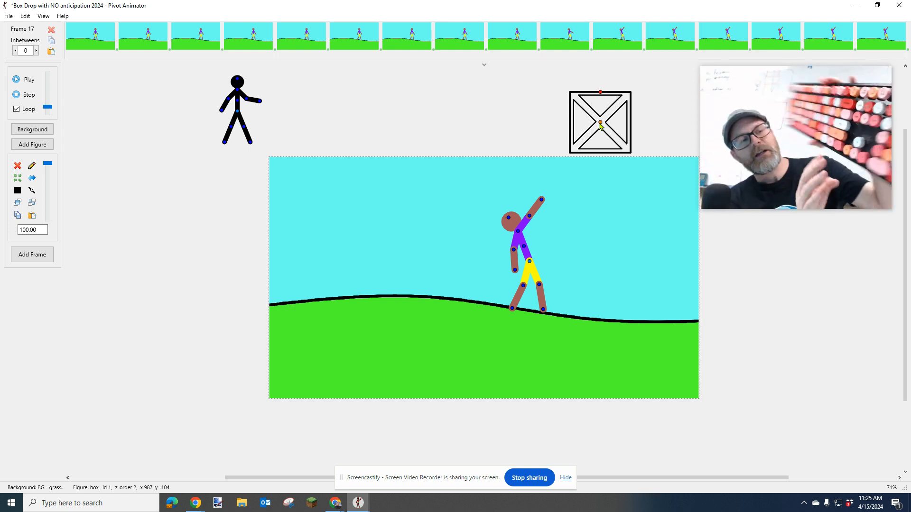
drag(600, 125, 600, 123)
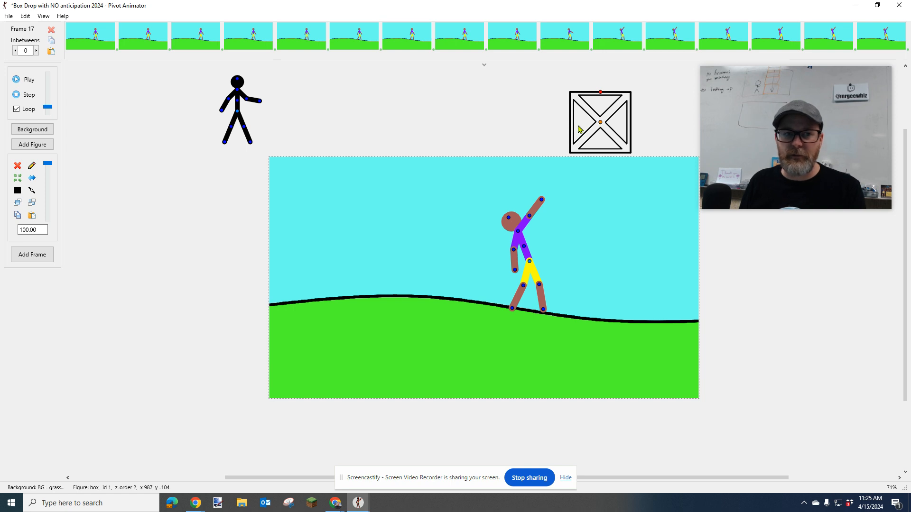
click(26, 15)
click(57, 124)
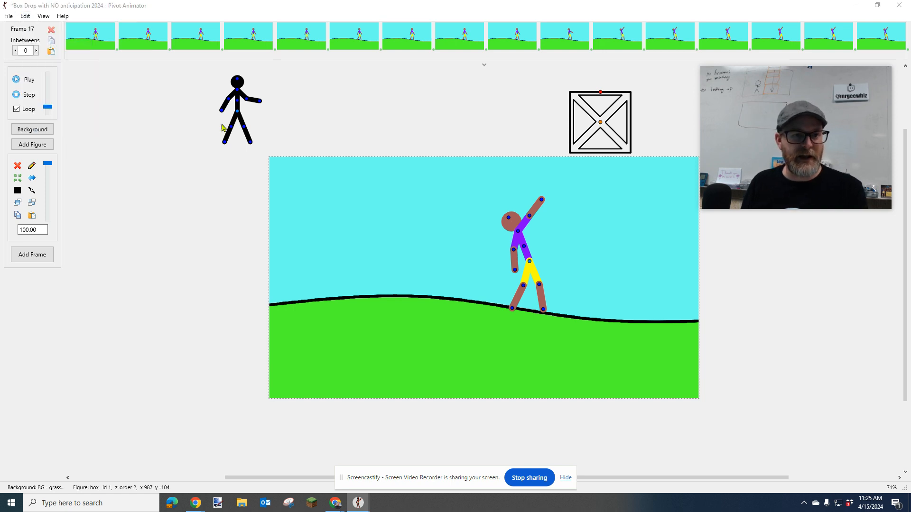
drag(680, 72, 436, 71)
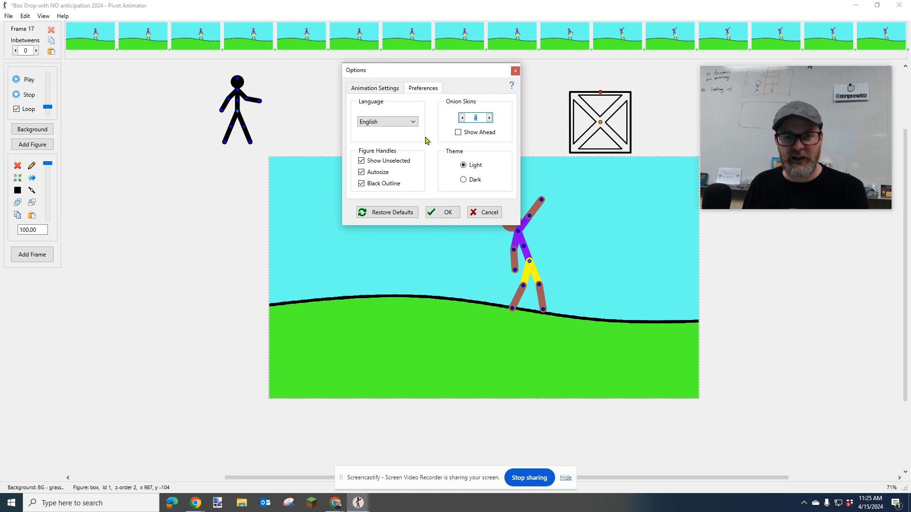
click(452, 213)
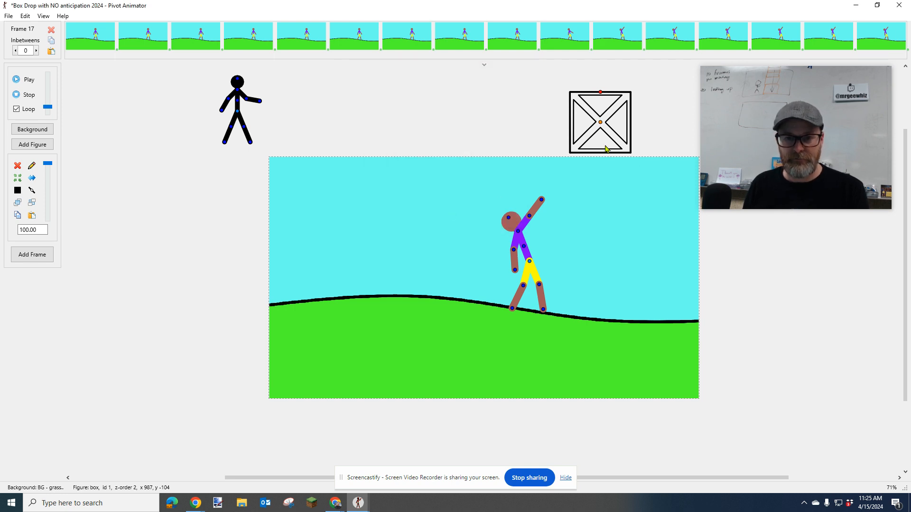
Lower the box straight down to y -81.4 and add a frame
key(Down)
key(Down)
key(Down)
key(Down)
key(Down)
key(Down)
key(Down)
key(Down)
key(Down)
key(Down)
key(Down)
key(Down)
key(Down)
key(Down)
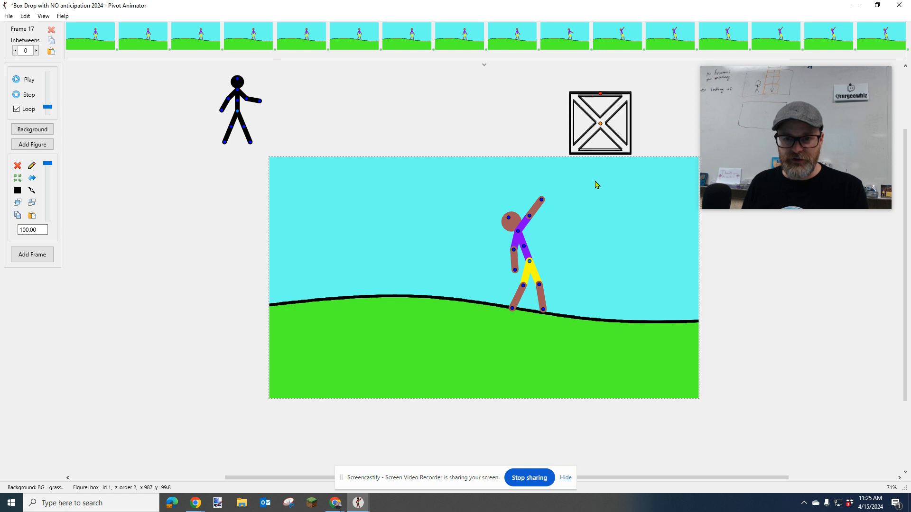
key(Down)
key(Down)
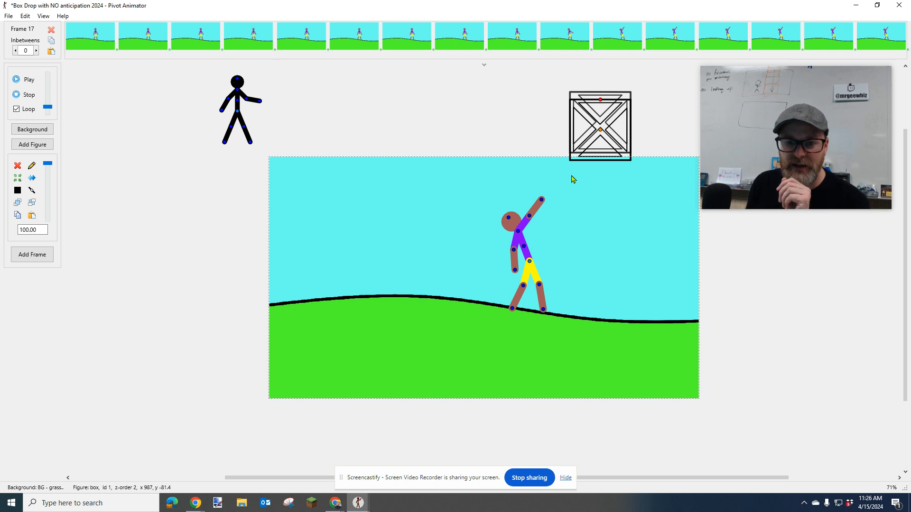
key(ctrl+f)
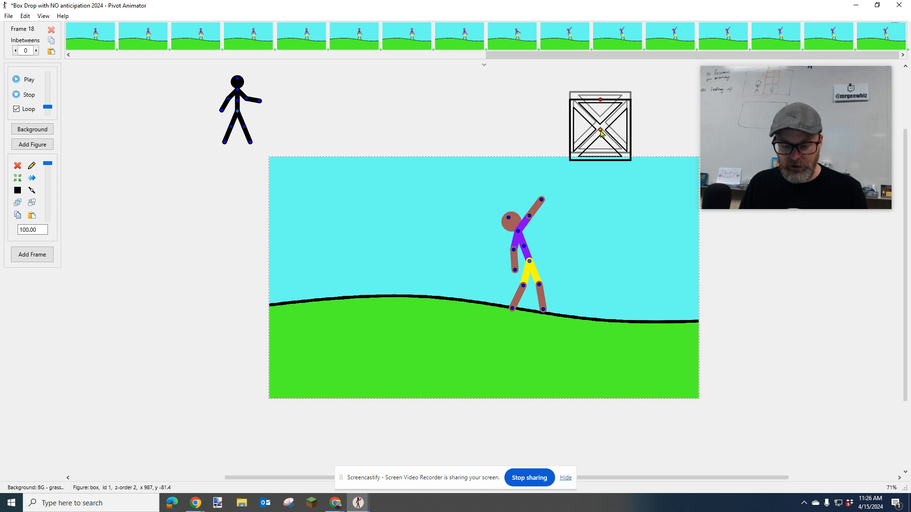
Lower the box to y -46, spacing it farther than the previous move, and add a frame
key(Down)
key(Down)
key(Down)
key(Down)
key(Down)
key(Down)
key(Down)
key(Down)
key(Down)
key(Down)
key(Down)
key(Down)
key(Down)
key(Down)
key(Down)
key(Up)
key(Up)
key(Up)
key(Up)
key(Up)
key(Up)
key(Up)
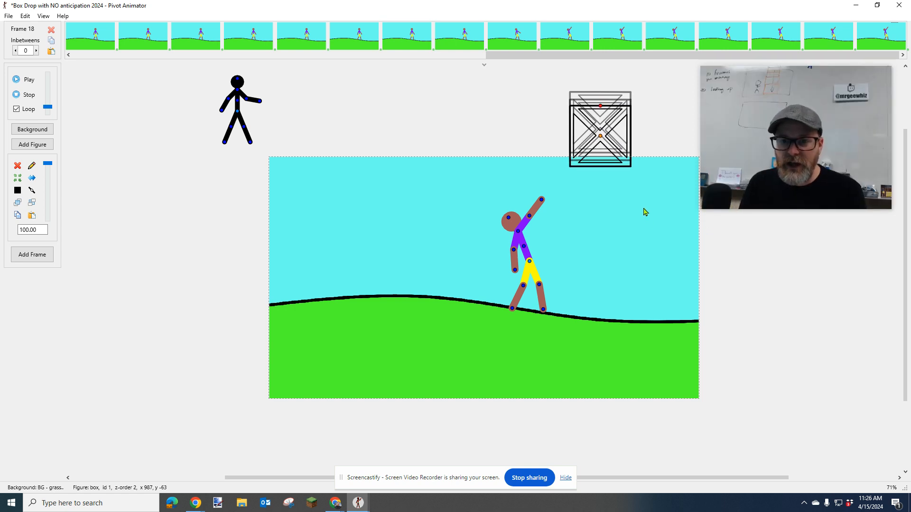
key(Down)
key(Down)
key(Down)
key(Down)
key(Down)
key(Down)
key(Down)
key(Down)
key(Down)
key(Down)
key(Down)
key(Down)
key(Down)
key(Down)
key(Down)
key(Down)
key(Down)
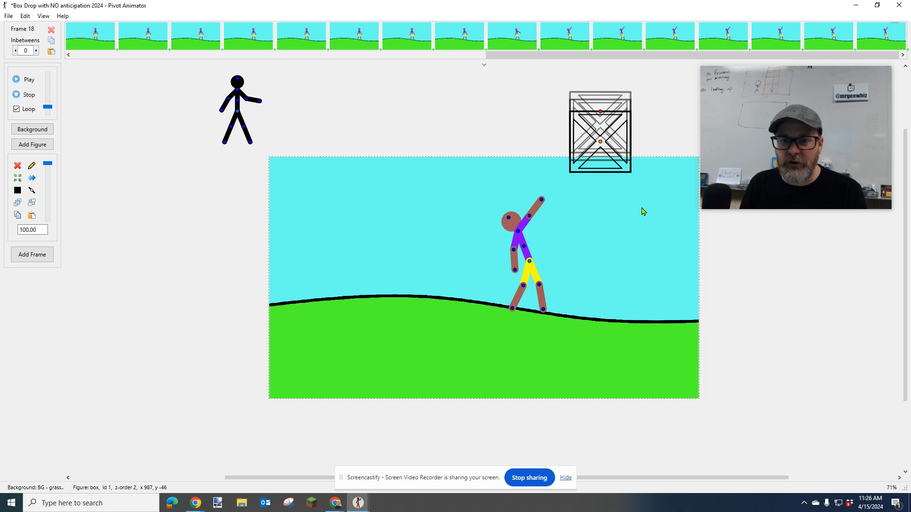
scroll(573, 105, up, 3)
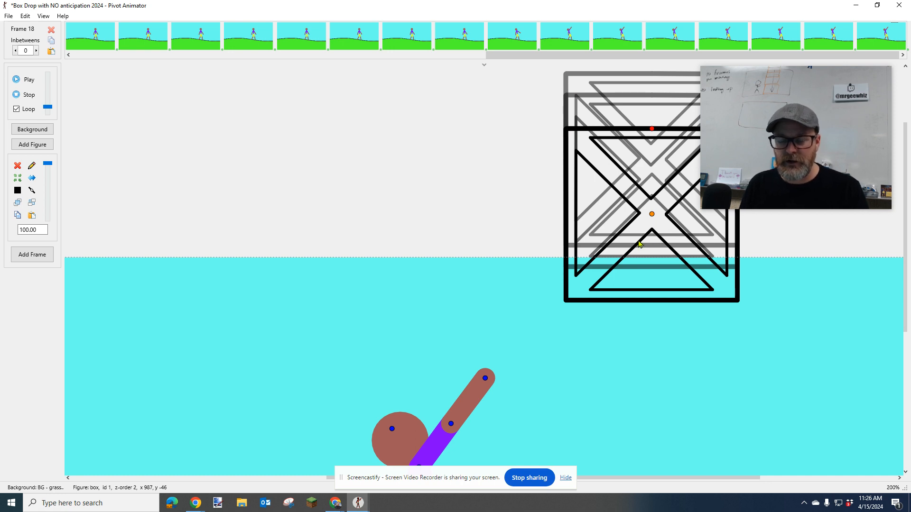
key(Return)
Lower the box farther to y 8 and add a frame
key(Down)
key(Down)
key(Down)
key(Down)
key(Down)
key(Down)
key(Down)
key(Down)
key(Down)
key(Down)
key(Down)
key(Down)
key(Down)
key(Down)
key(Down)
key(Down)
key(Down)
key(Down)
key(Down)
key(Down)
key(Down)
key(Down)
key(Down)
key(Down)
key(Down)
key(Down)
key(Down)
key(Down)
key(Down)
key(Down)
key(Down)
key(Down)
key(Down)
key(Down)
key(Down)
key(Down)
key(Down)
key(Down)
key(Down)
key(Down)
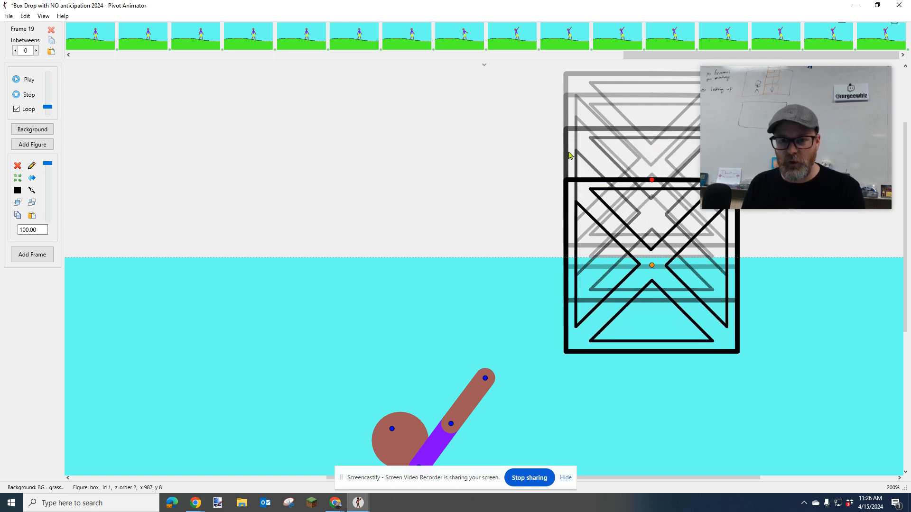
key(Return)
Lower the box until its top edge meets the upper edge of the scene, and add a frame
key(Down)
key(Down)
key(Down)
key(Down)
key(Down)
key(Down)
key(Down)
key(Down)
key(Down)
key(Down)
key(Down)
key(Down)
key(Down)
key(Down)
key(Down)
key(Down)
key(Down)
key(Down)
key(Down)
key(Down)
key(Down)
key(Down)
key(Down)
key(Down)
key(Down)
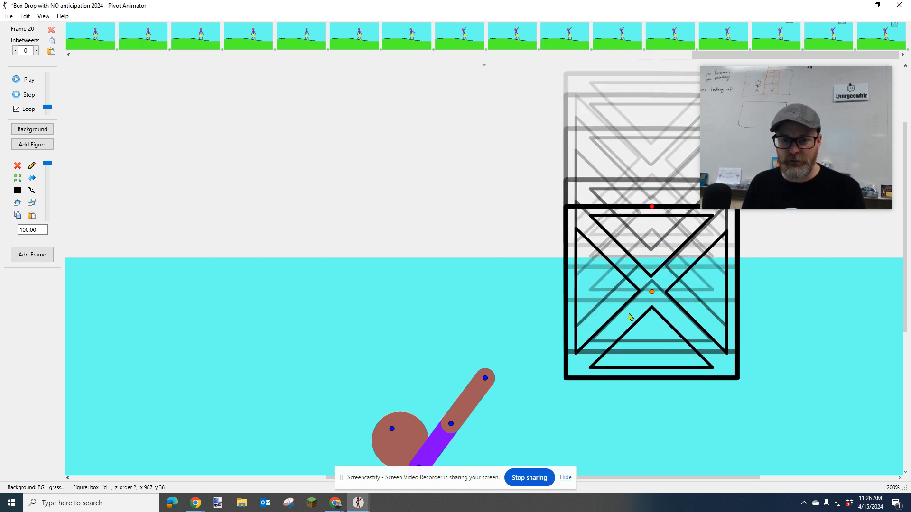
key(Down)
key(Down)
key(Down)
key(Down)
key(Down)
key(Down)
key(Down)
key(Down)
key(Down)
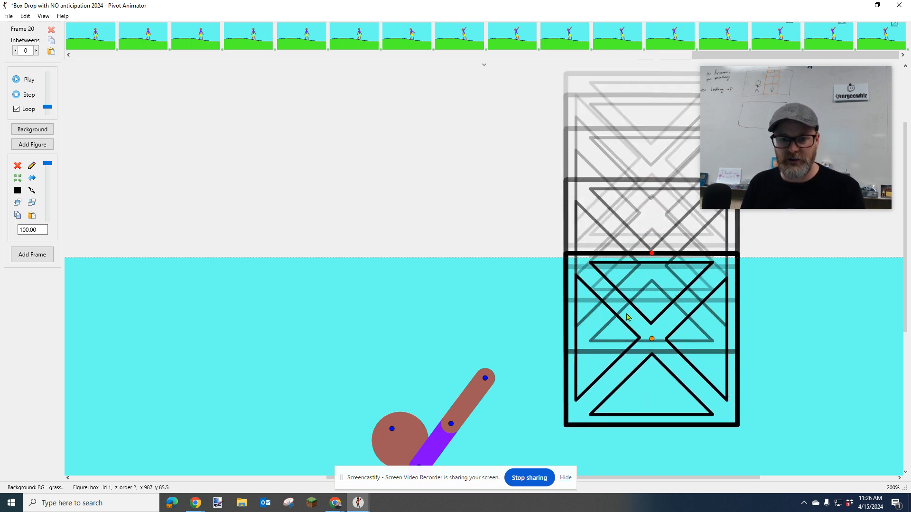
Lower the box to y 204, keeping the gaps between its onion skins growing, and add a frame
key(Down)
key(Return)
key(Down)
key(Down)
key(Down)
key(Down)
key(Down)
key(Down)
key(Down)
key(Down)
key(Down)
key(Down)
key(Down)
key(Down)
key(Down)
key(Down)
key(Down)
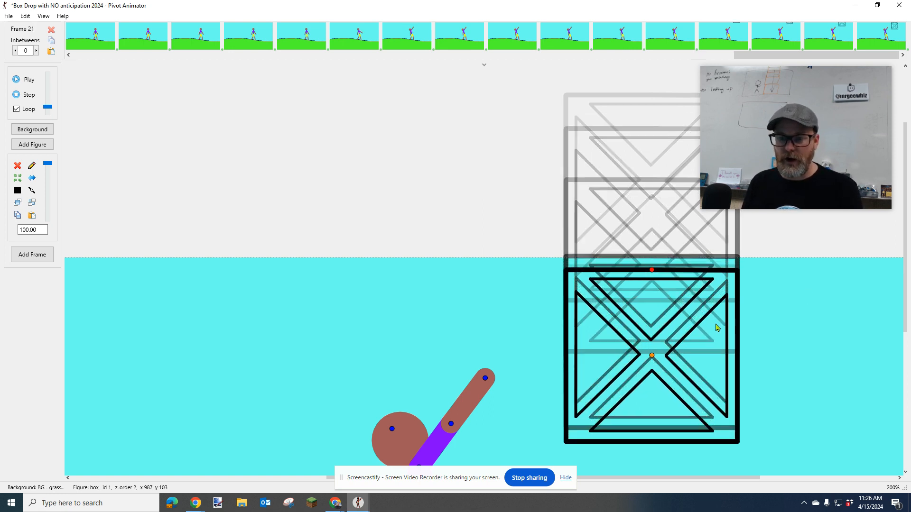
scroll(716, 326, down, 2)
key(Down)
key(Down)
key(Down)
key(Down)
key(Down)
key(Down)
key(Down)
key(Down)
key(Down)
key(Down)
key(Down)
key(Down)
key(Down)
key(Down)
key(Down)
key(Down)
key(Down)
key(Down)
key(Down)
key(Down)
key(Down)
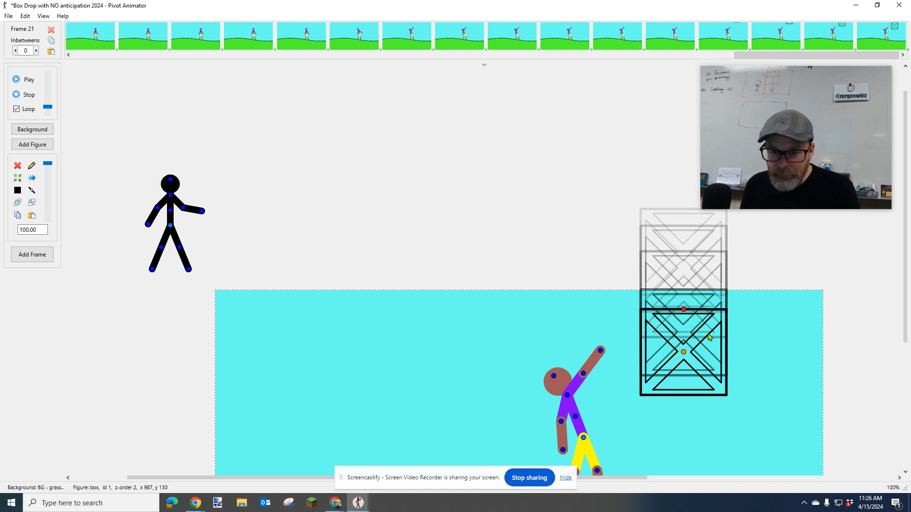
key(Up)
key(Up)
key(Up)
key(Up)
key(Up)
key(Up)
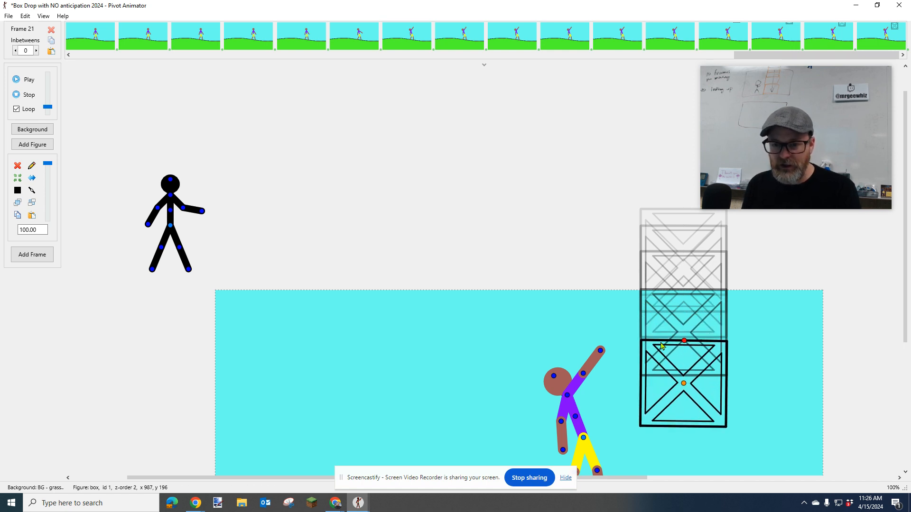
key(Down)
key(Down)
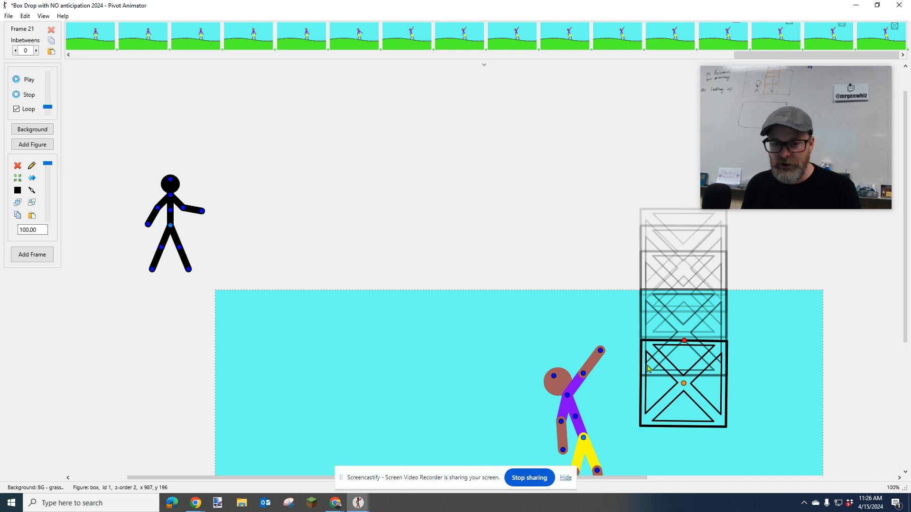
key(Down)
key(Down)
key(Down)
key(Down)
key(Down)
key(Down)
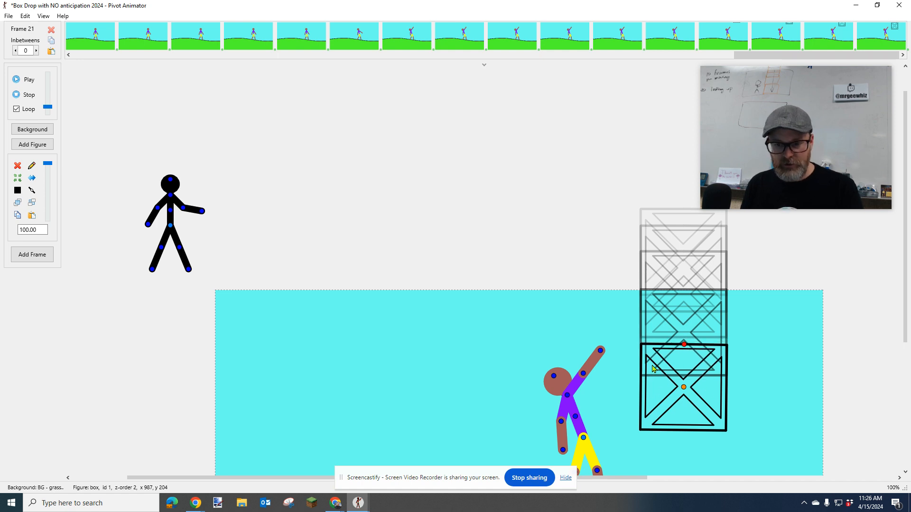
key(Return)
Drop the box onto the ground line beside the figure at y 390.7
scroll(733, 356, down, 3)
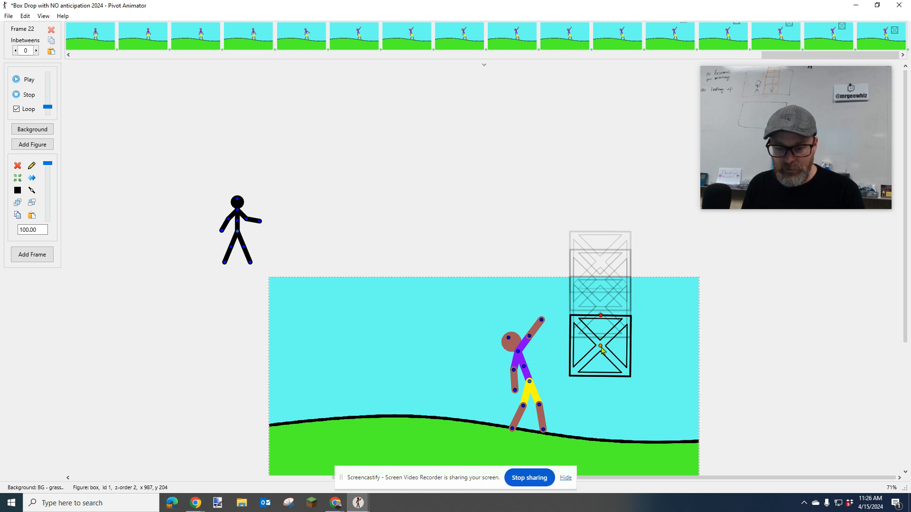
key(Down)
key(Down)
key(Down)
key(Down)
key(Down)
key(Down)
key(Down)
key(Down)
key(Down)
key(Down)
key(Down)
key(Down)
key(Down)
key(Down)
key(Down)
key(Down)
key(Down)
key(Down)
key(Down)
key(Down)
key(Down)
key(Down)
key(Down)
key(Down)
key(Down)
key(Down)
key(Down)
key(Down)
key(Down)
key(Down)
key(Down)
key(Down)
key(Down)
key(Down)
key(Down)
key(Down)
key(Down)
key(Down)
key(Down)
key(Down)
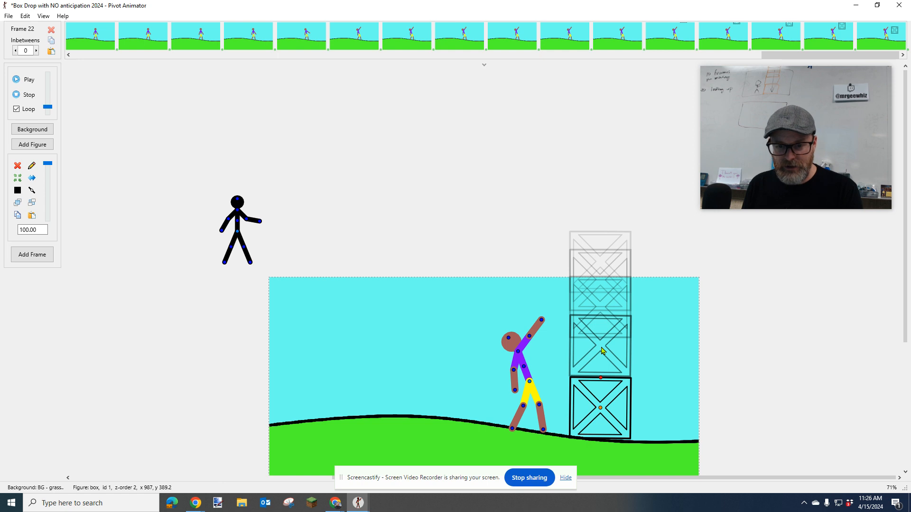
key(Down)
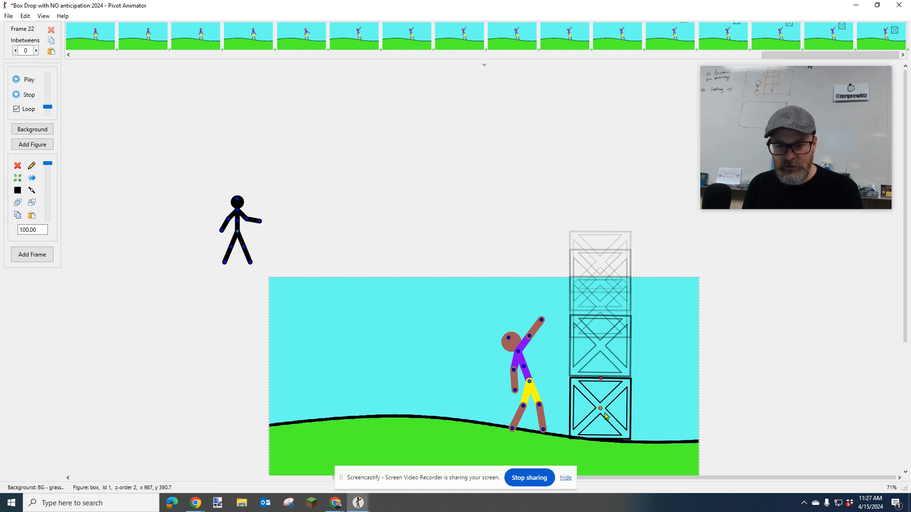
Tilt the box to an angle of -85.8 to follow the slope, lower it to y 392.1, and add a frame
drag(600, 381, 604, 379)
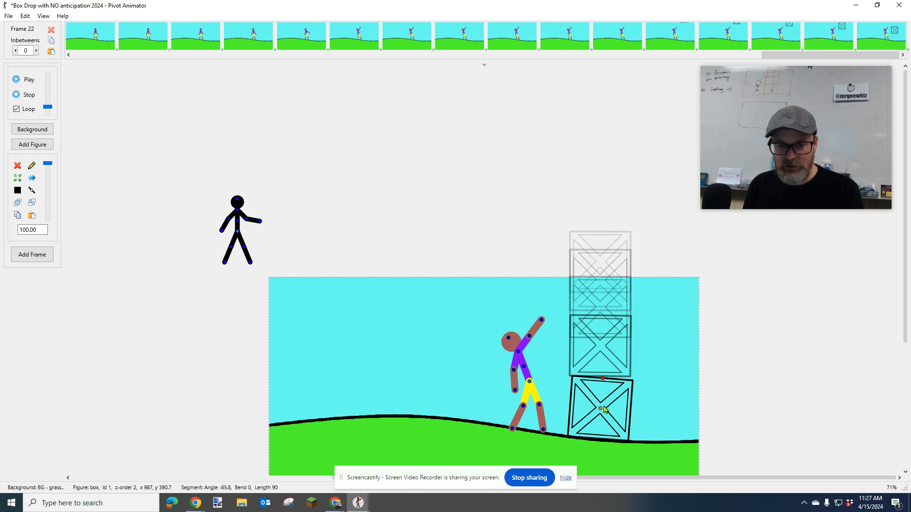
key(Down)
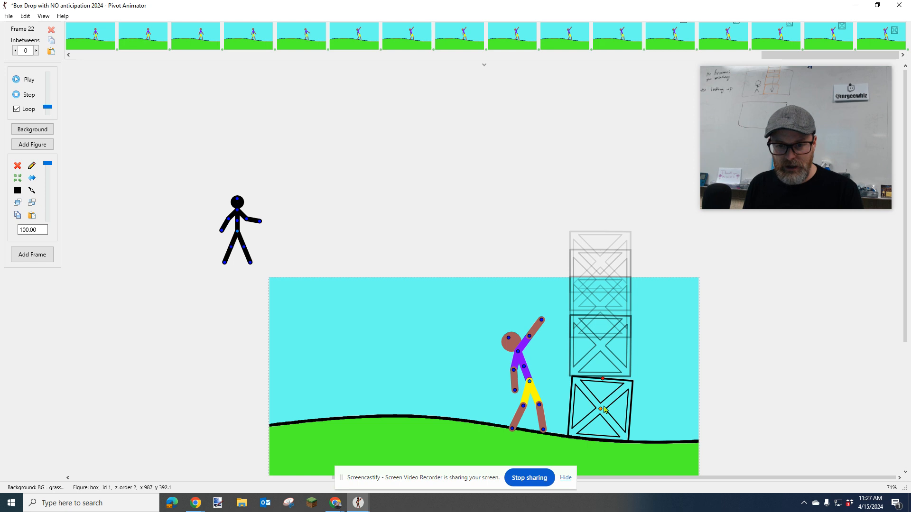
key(ctrl+f)
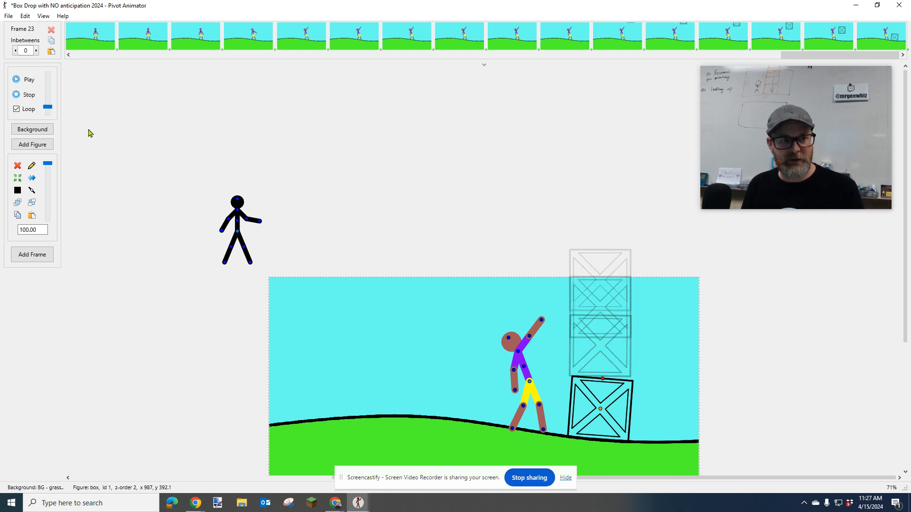
Play back the animation to check how fast the box falls
click(28, 79)
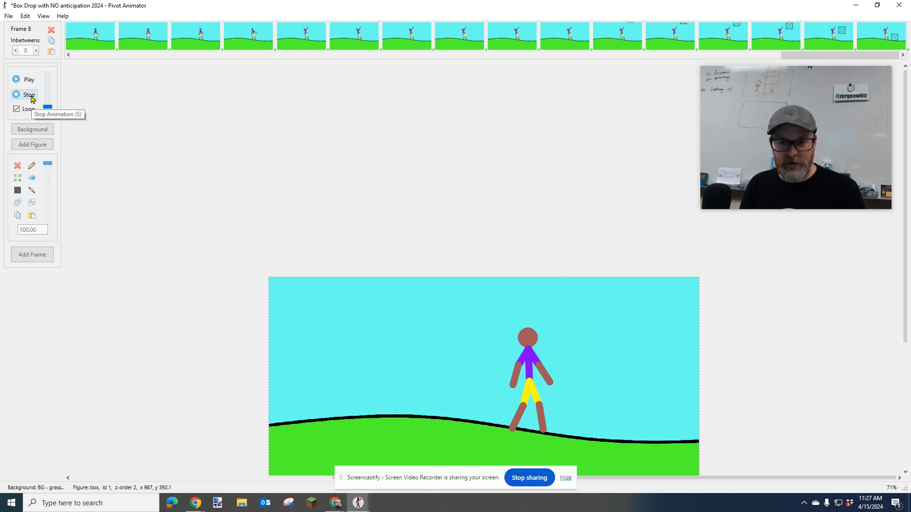
Stop the animation playback
click(32, 97)
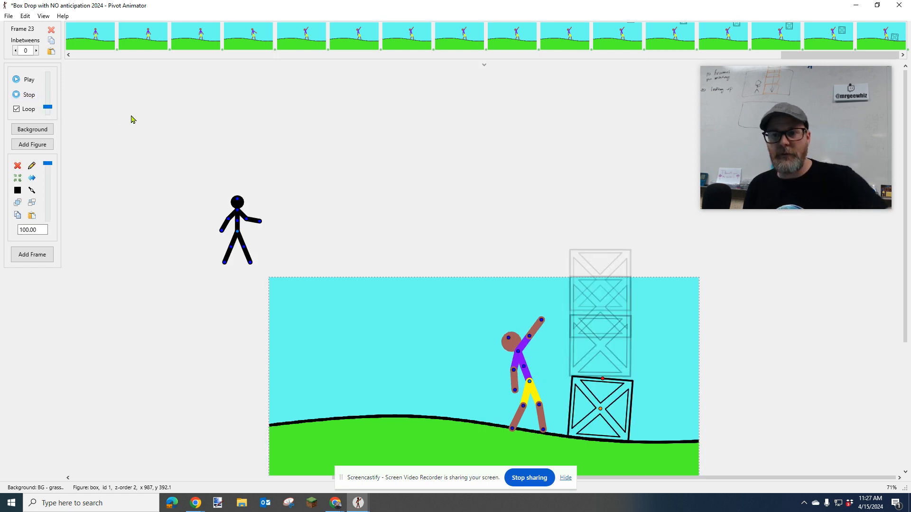
key(ctrl+0)
key(super)
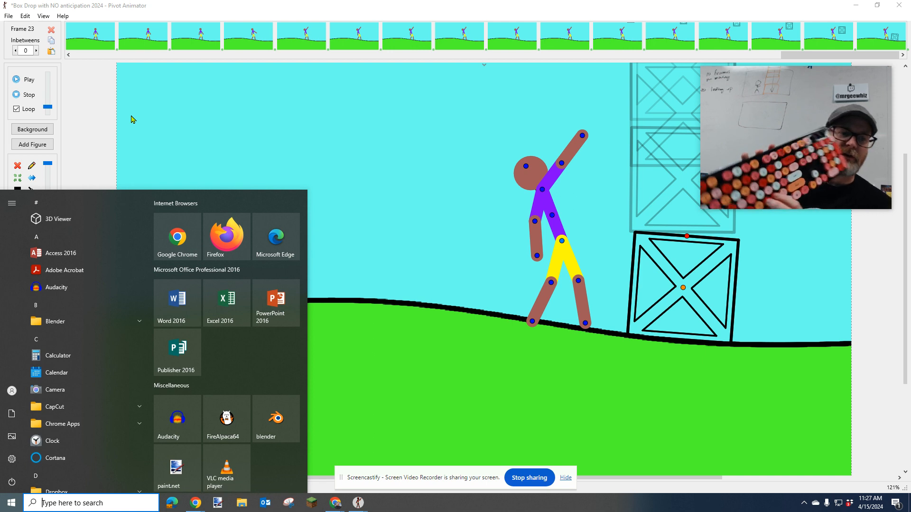
text(.,)
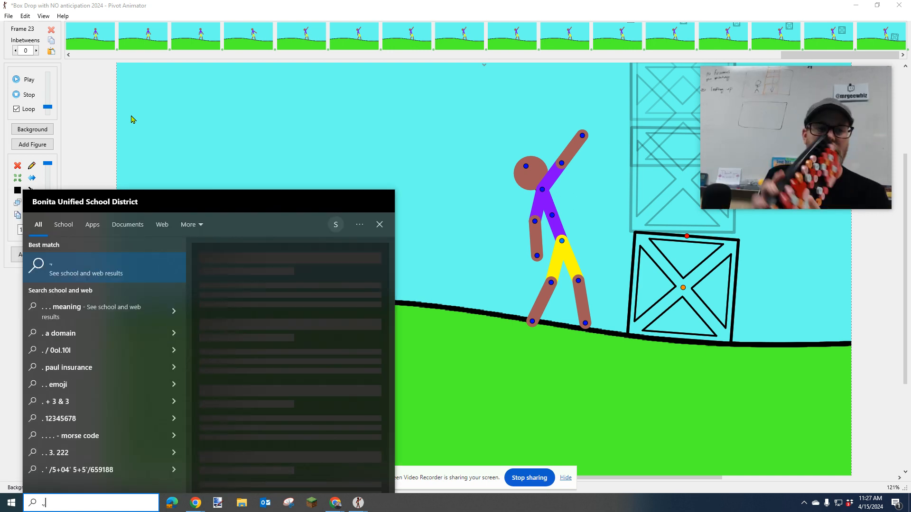
click(283, 164)
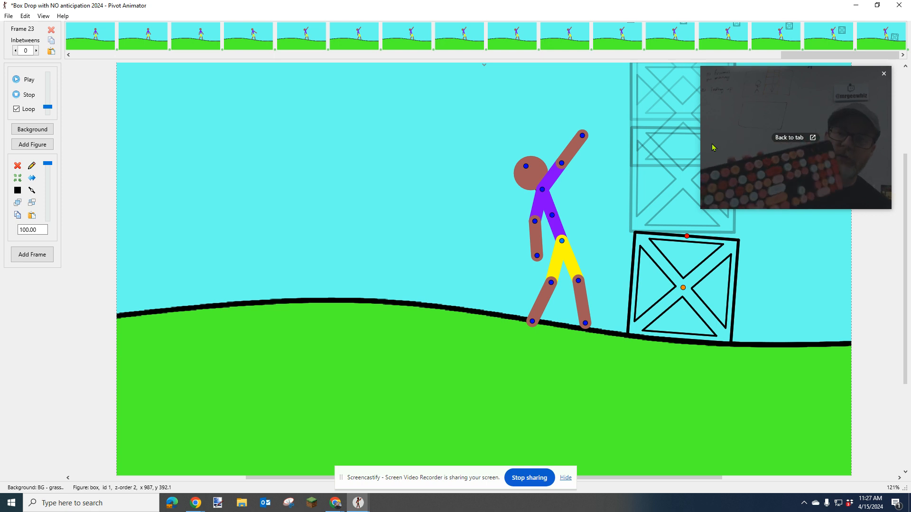
Step back and forth through the box drop frames to examine how the box falls toward the ground
key(comma)
key(comma)
key(comma)
key(comma)
key(comma)
key(period)
key(period)
key(period)
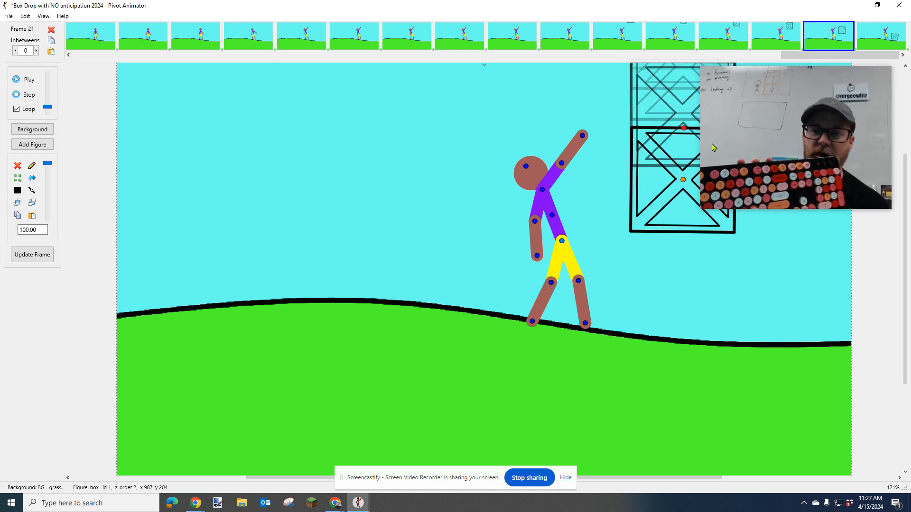
key(period)
key(period)
key(comma)
key(comma)
key(period)
key(comma)
key(comma)
key(comma)
key(period)
key(period)
key(comma)
key(period)
key(comma)
key(period)
key(comma)
key(comma)
key(period)
key(comma)
key(comma)
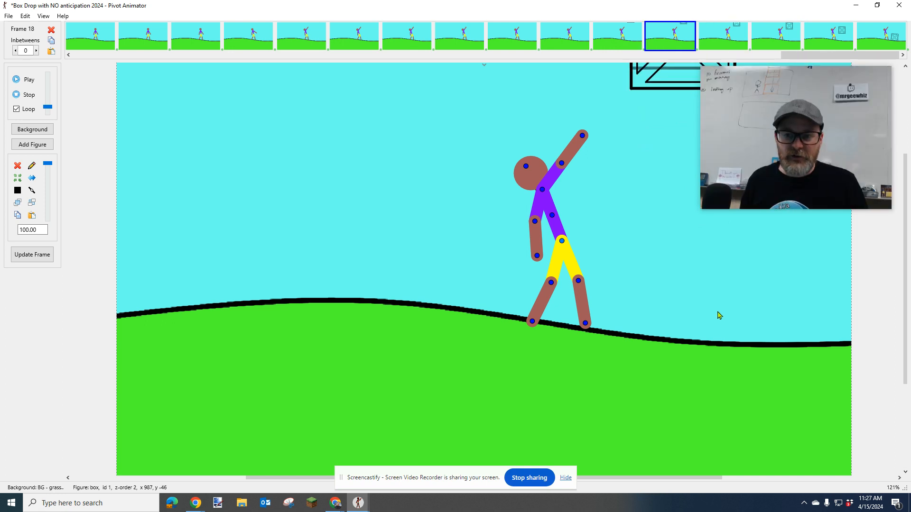
key(comma)
drag(729, 170, 787, 194)
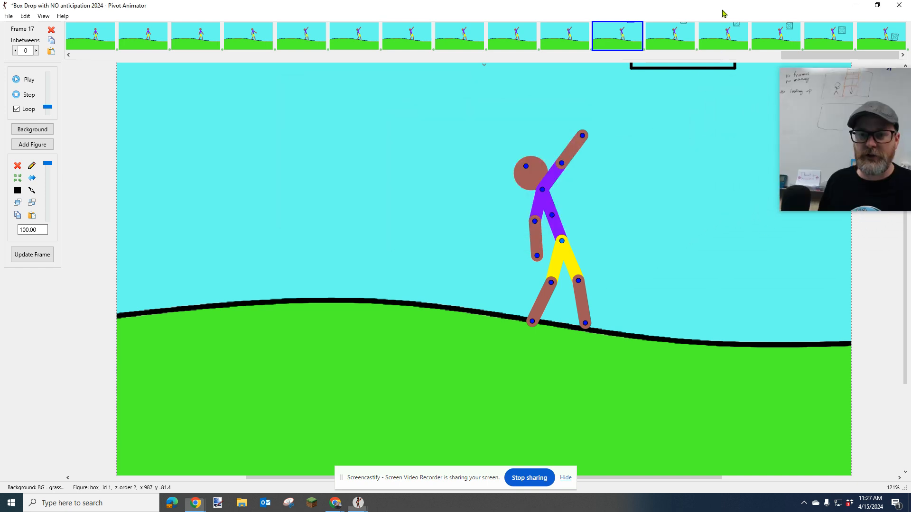
Flip between the final frames of the drop to compare the box's spacing just before it lands
scroll(655, 209, up, 3)
key(period)
key(period)
key(period)
key(period)
key(period)
key(comma)
key(comma)
key(comma)
scroll(683, 300, down, 3)
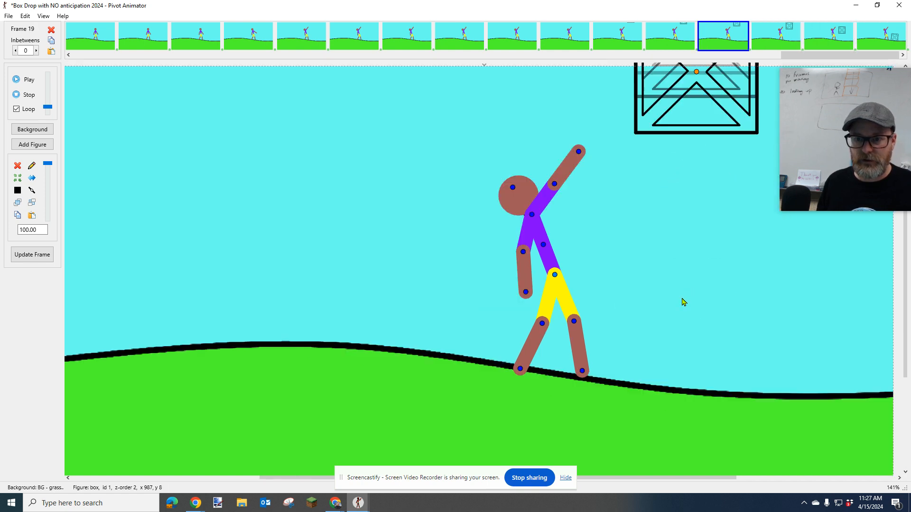
key(comma)
key(period)
key(period)
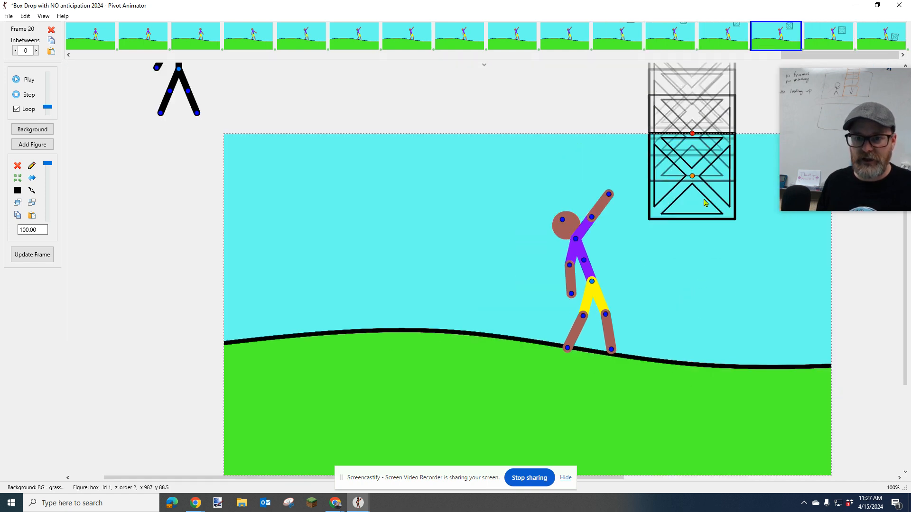
key(period)
key(period)
key(comma)
key(comma)
key(period)
key(period)
key(comma)
key(comma)
key(period)
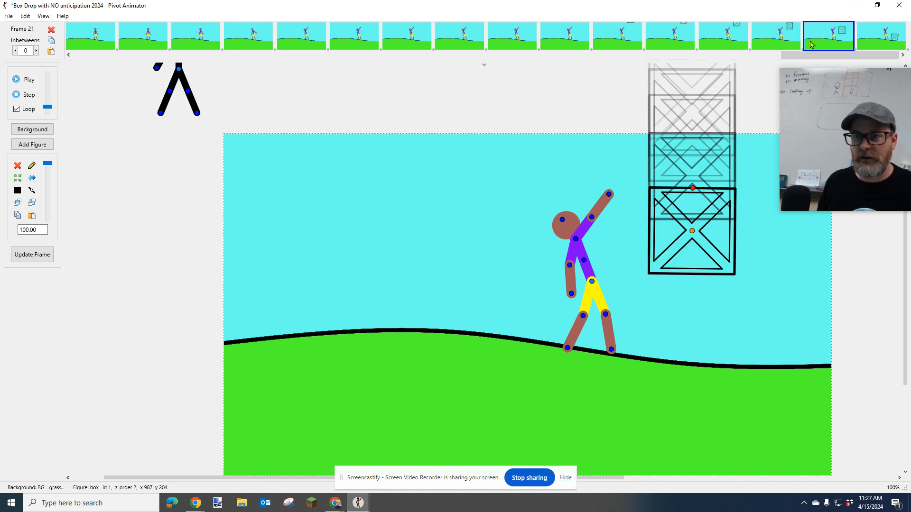
Duplicate frame 21 directly after itself and open the copy as frame 22
right_click(822, 34)
click(834, 41)
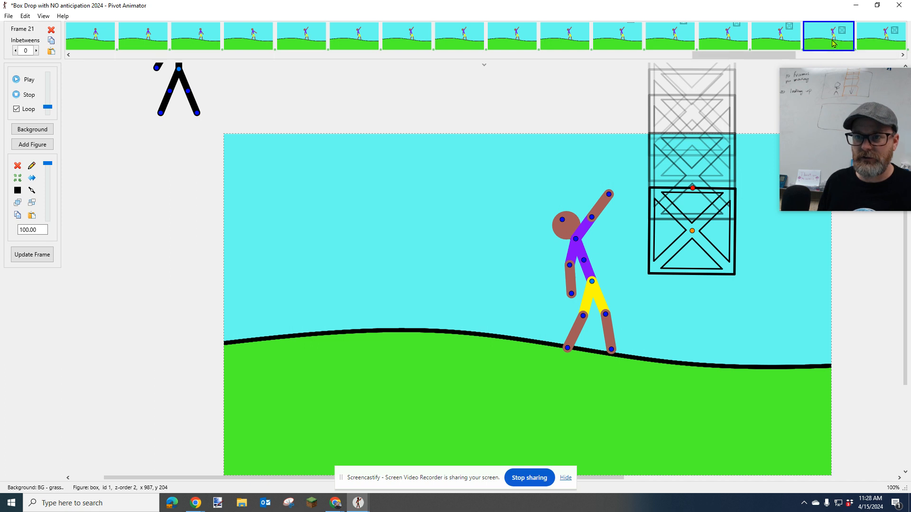
click(875, 46)
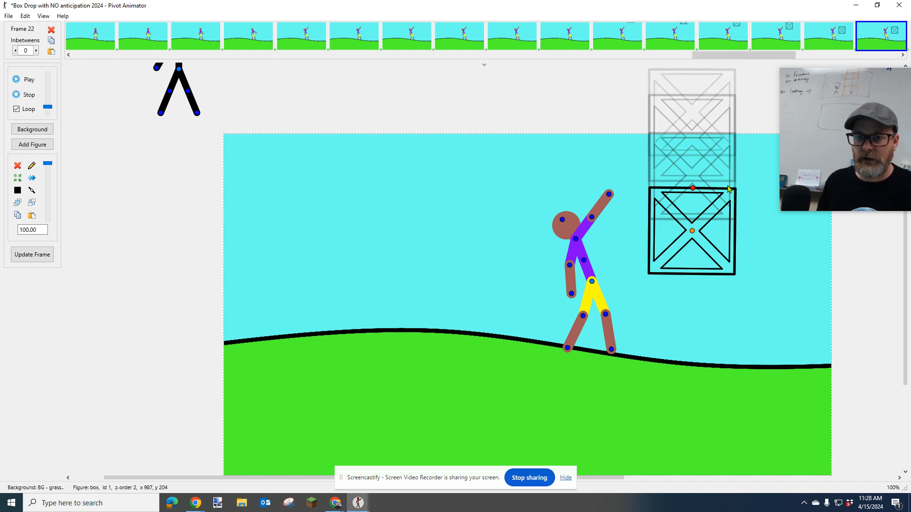
click(828, 42)
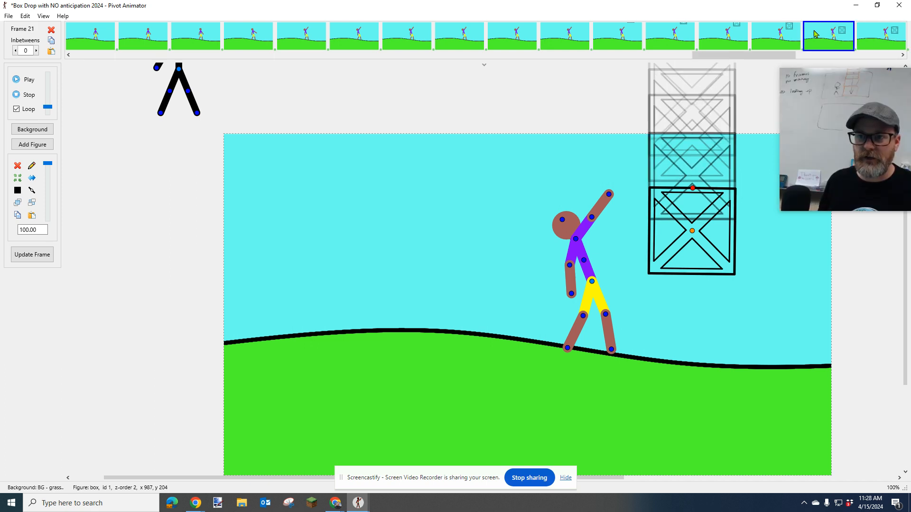
click(878, 42)
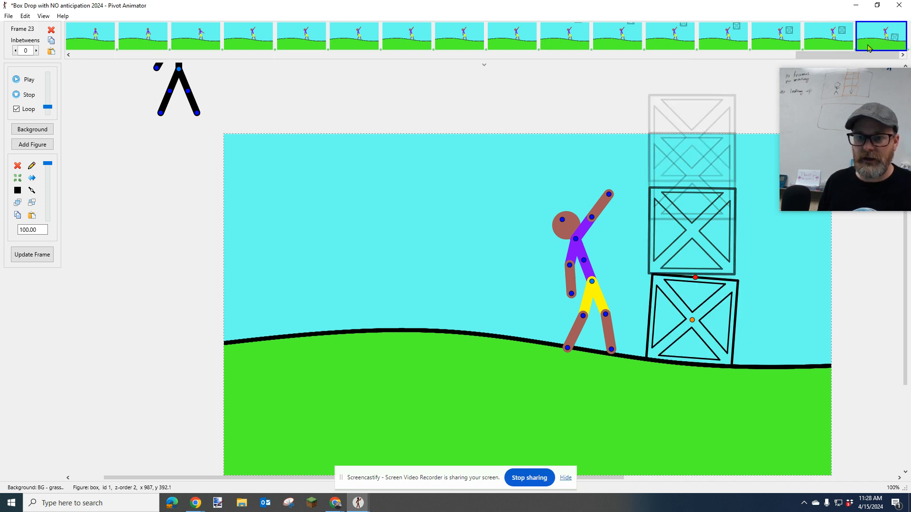
Step between frame 21, its duplicate and the landing frame to compare the box positions
key(Left)
key(Left)
key(Left)
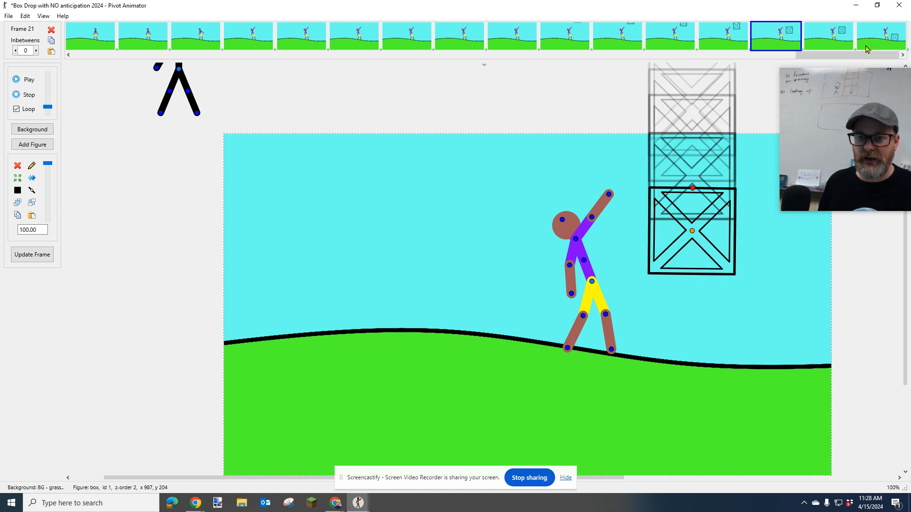
key(Right)
key(Right)
key(Left)
key(Left)
key(Right)
key(Right)
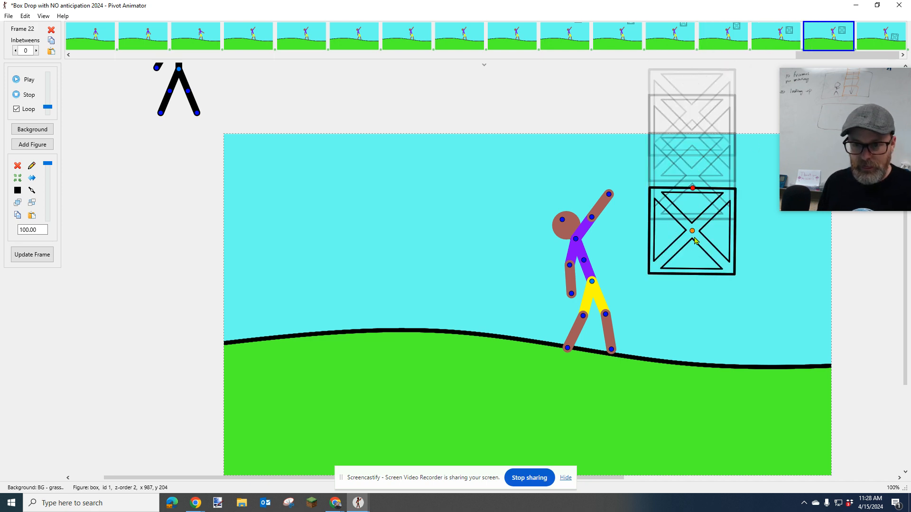
Lower the box in frame 22 to y 325, between its previous position and the ground, and update the frame
key(Down)
key(Down)
key(Down)
key(Down)
key(Down)
key(Down)
key(Down)
key(Down)
key(Down)
key(Down)
key(Down)
key(Down)
key(Down)
key(Down)
key(Down)
key(Down)
key(Down)
key(Down)
key(Down)
key(Down)
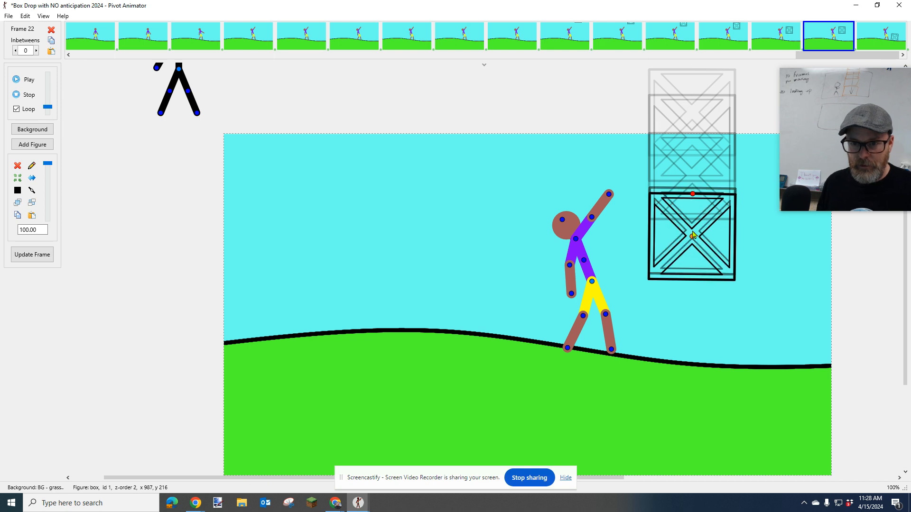
key(Down)
key(Down)
key(Down)
key(Down)
key(Down)
key(Down)
key(Down)
key(Down)
key(Down)
key(Down)
key(Down)
key(Down)
key(Down)
key(Down)
key(Down)
key(Down)
key(Down)
key(Down)
key(Down)
key(Down)
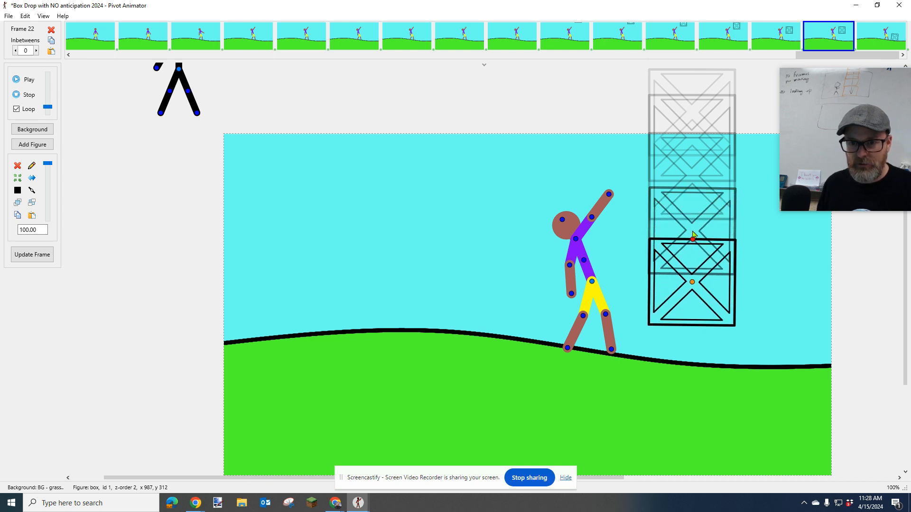
key(Down)
key(Down)
key(Down)
key(Down)
key(Down)
key(Down)
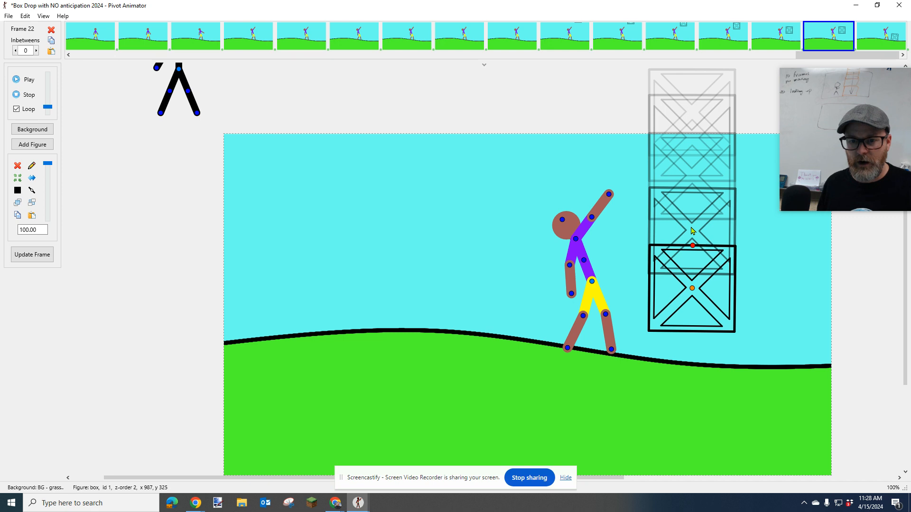
key(Return)
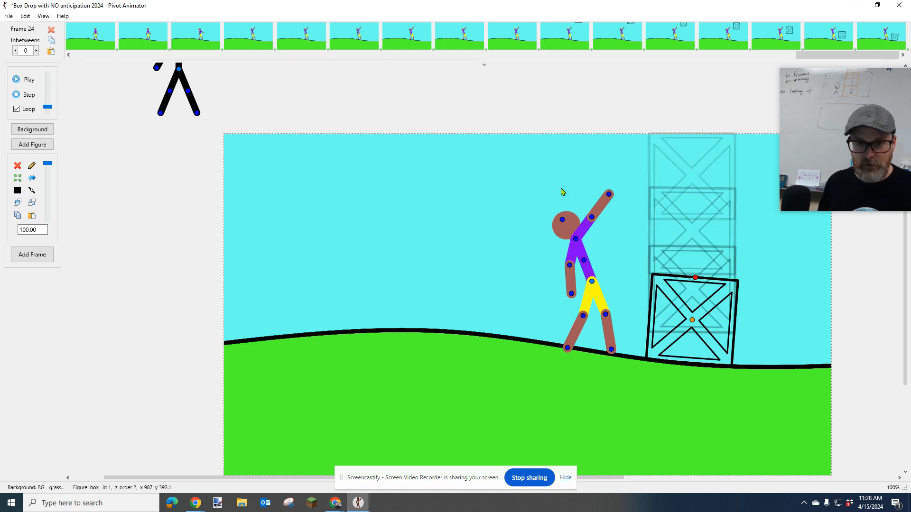
Play back the whole animation, adjust its playback speed while it runs, and stop it
click(16, 80)
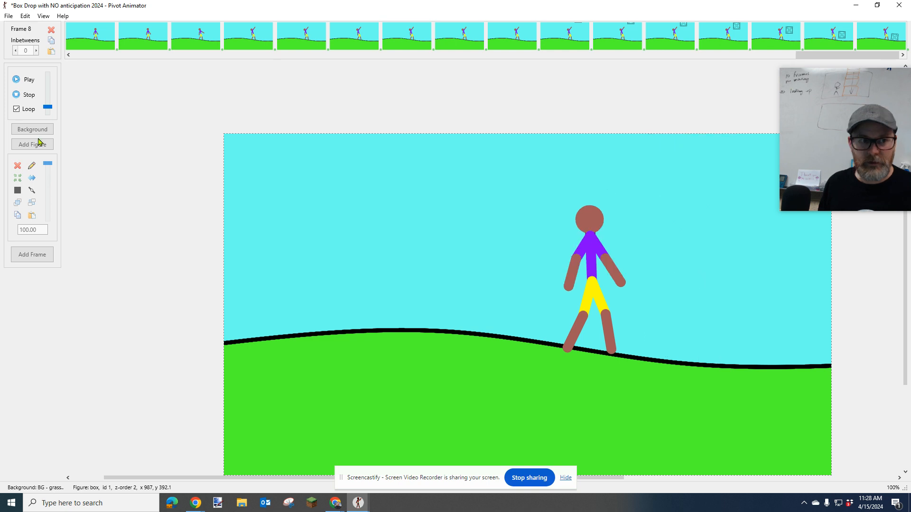
drag(50, 112, 49, 96)
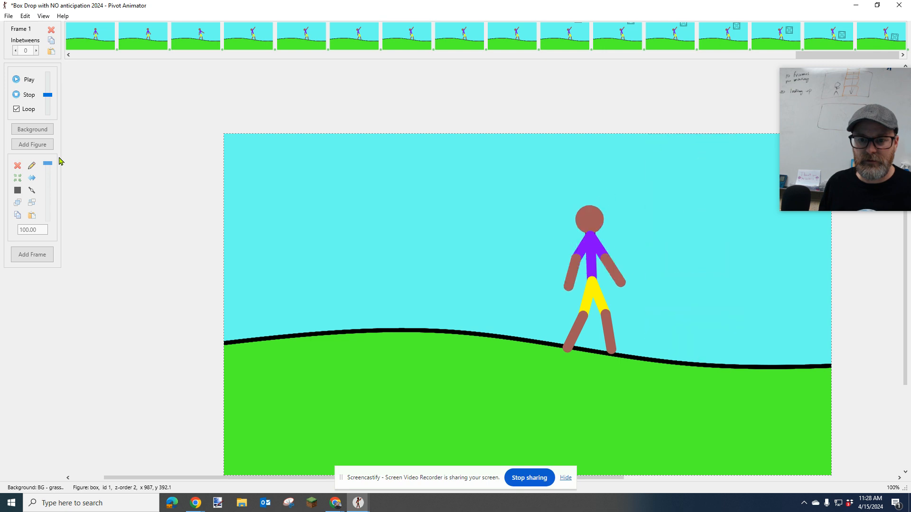
click(22, 94)
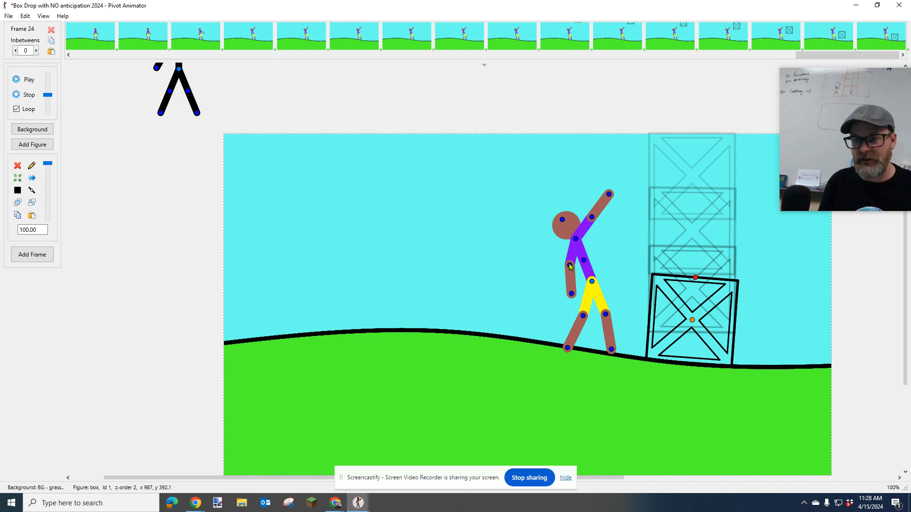
drag(824, 193, 564, 273)
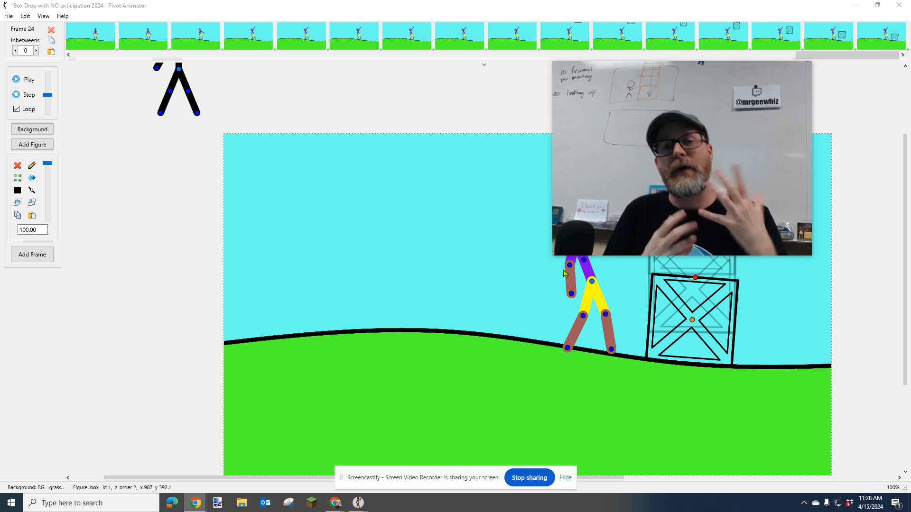
mouse_move(556, 254)
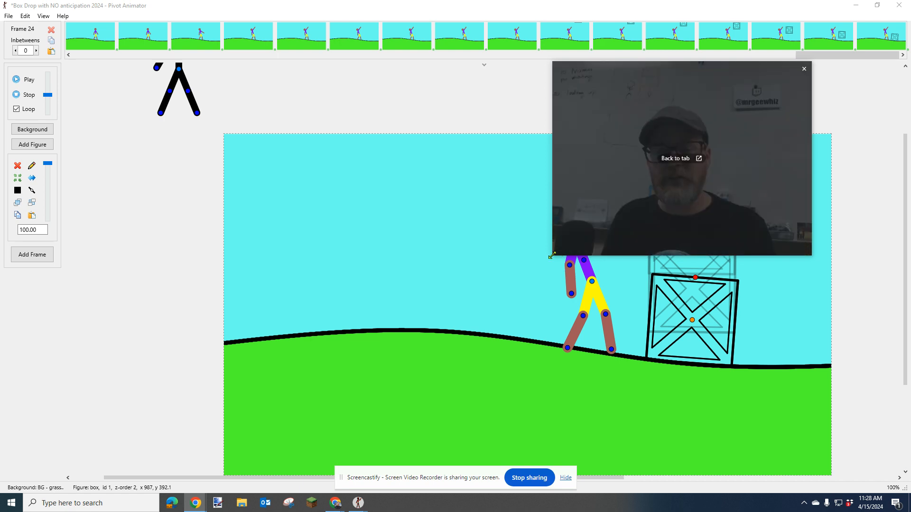
drag(556, 254, 660, 242)
drag(691, 162, 775, 165)
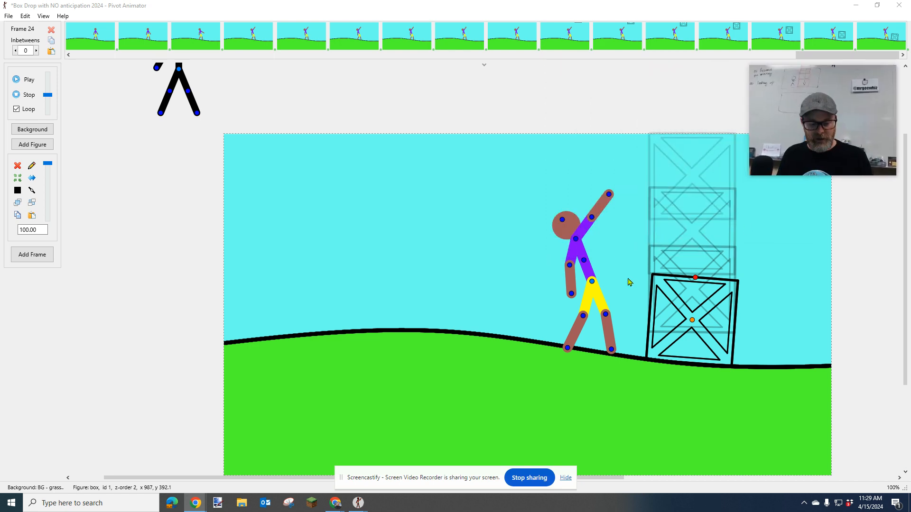
Bring the figure's torso slightly forward and lower its raised arm a little toward the box, and add a frame
click(585, 262)
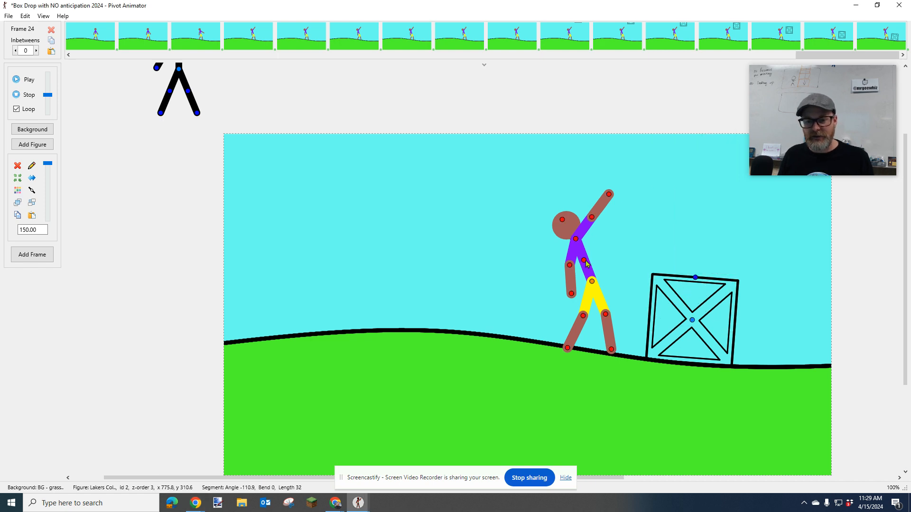
drag(585, 263, 588, 264)
drag(600, 217, 604, 222)
key(Return)
Swing the figure's torso upright to an angle of about -83.4, point both arms down toward the box, and add a frame
drag(587, 260, 596, 264)
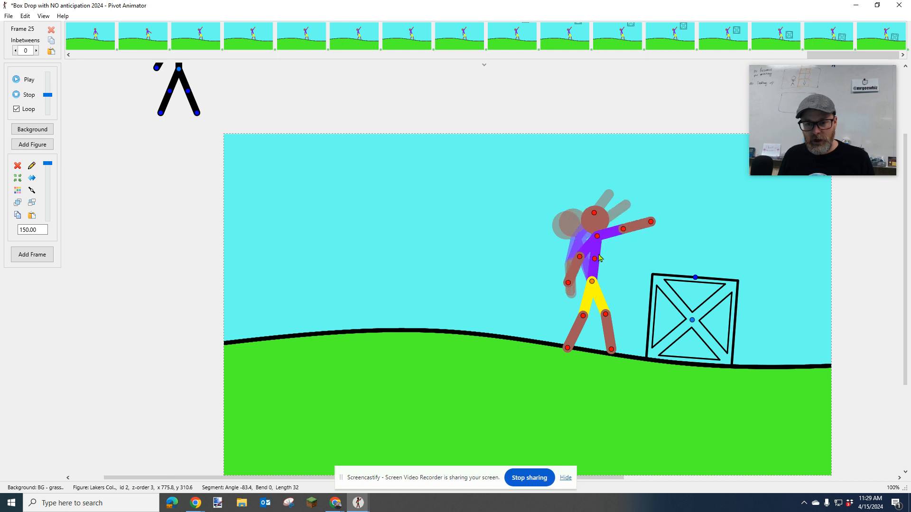
drag(624, 237, 619, 271)
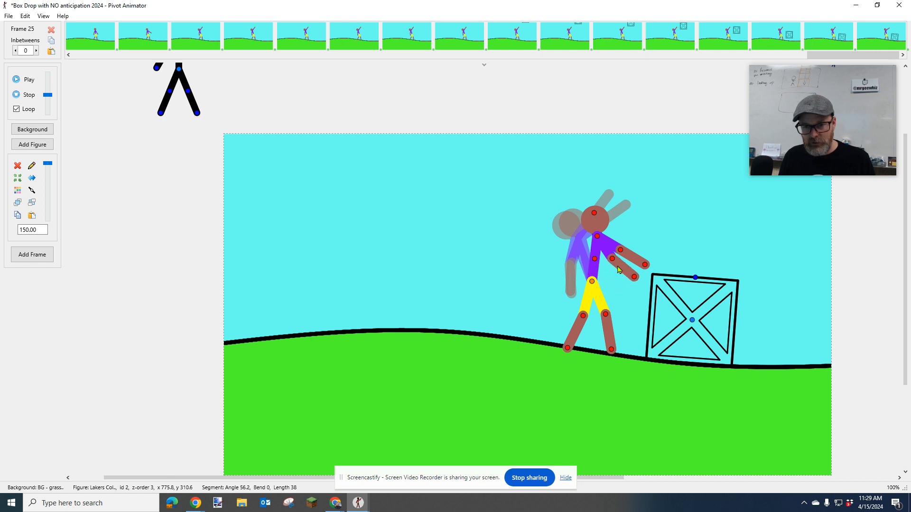
key(space)
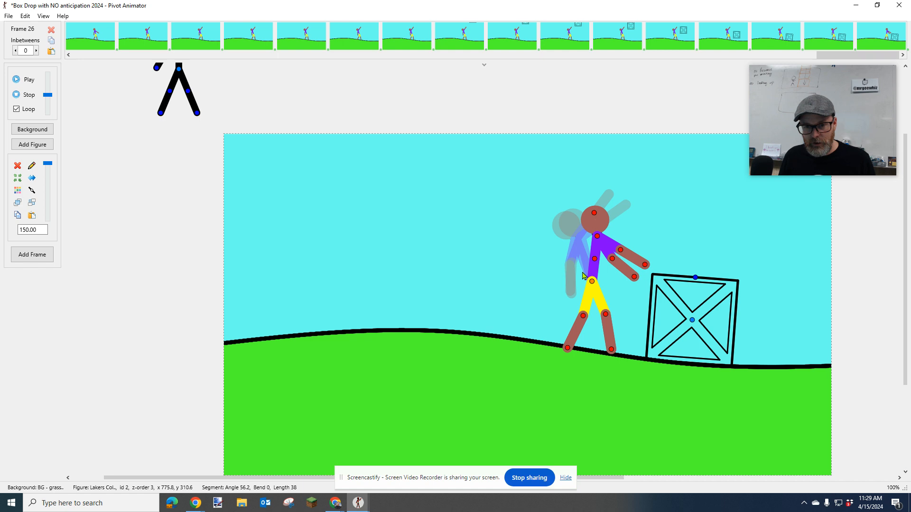
Return to frame 24 and swing the figure's hanging arm slightly forward to ease it toward the next pose
key(Left)
key(Left)
key(Left)
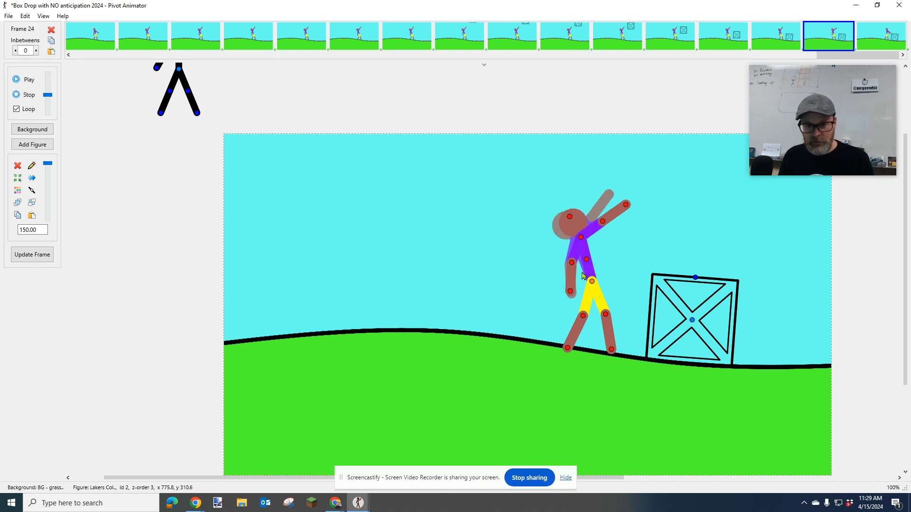
key(Right)
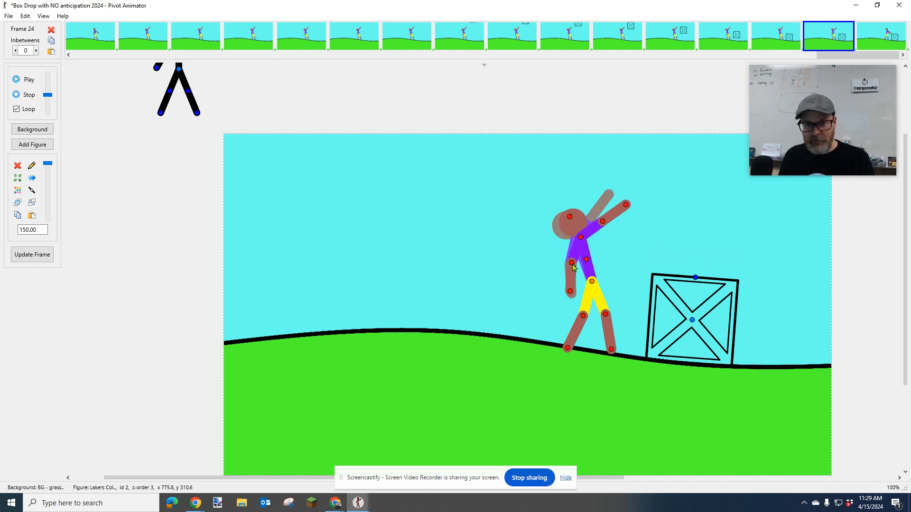
drag(572, 267, 578, 269)
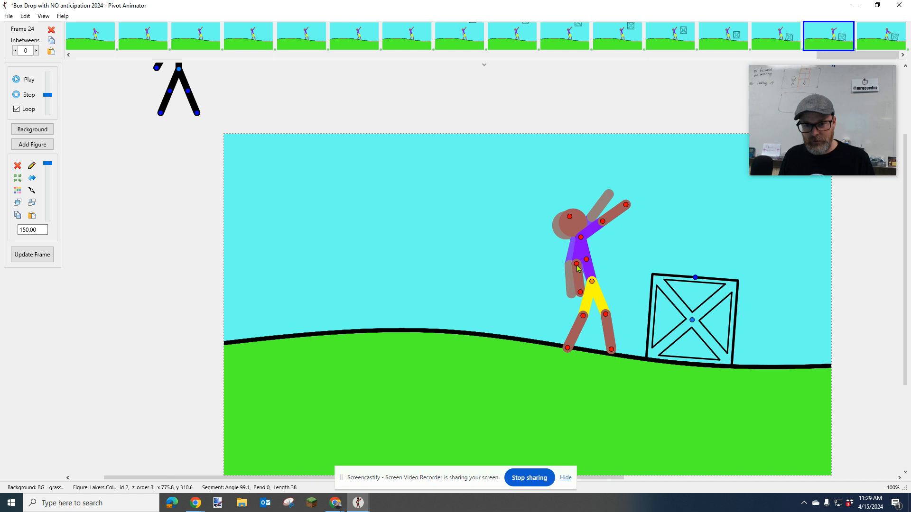
key(Right)
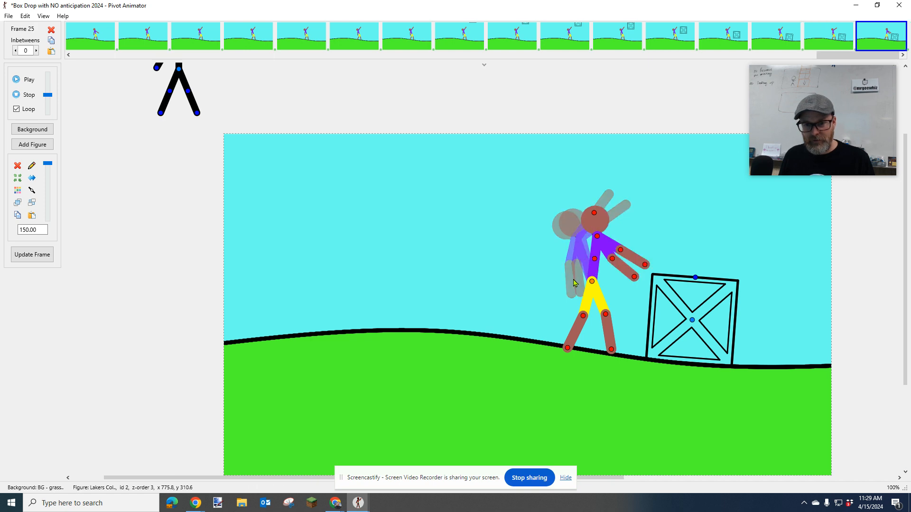
Step back and forth through the last frames to check the figure's reaction, ending on frame 21
key(Left)
key(Left)
key(Right)
key(Left)
key(Left)
key(Left)
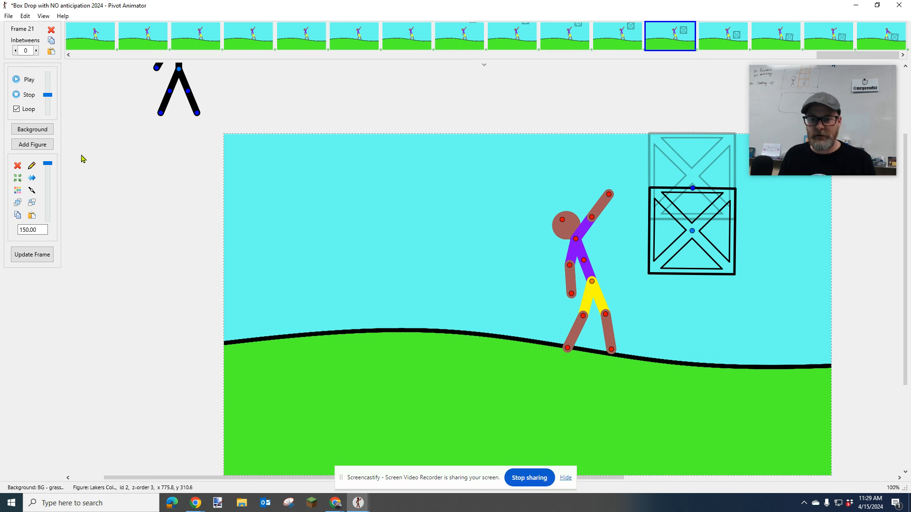
Play the animation, return to its end, and add hold frames that repeat the figure's final pose through frame 28
click(24, 80)
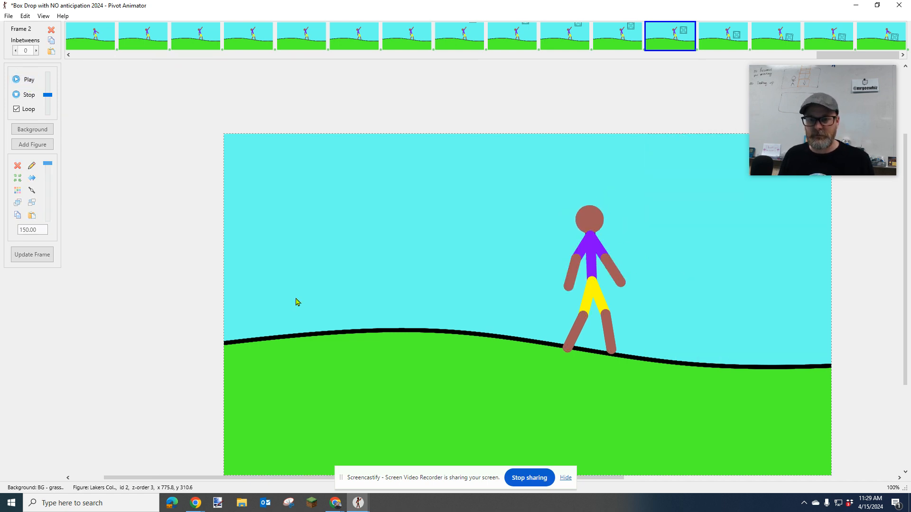
click(25, 94)
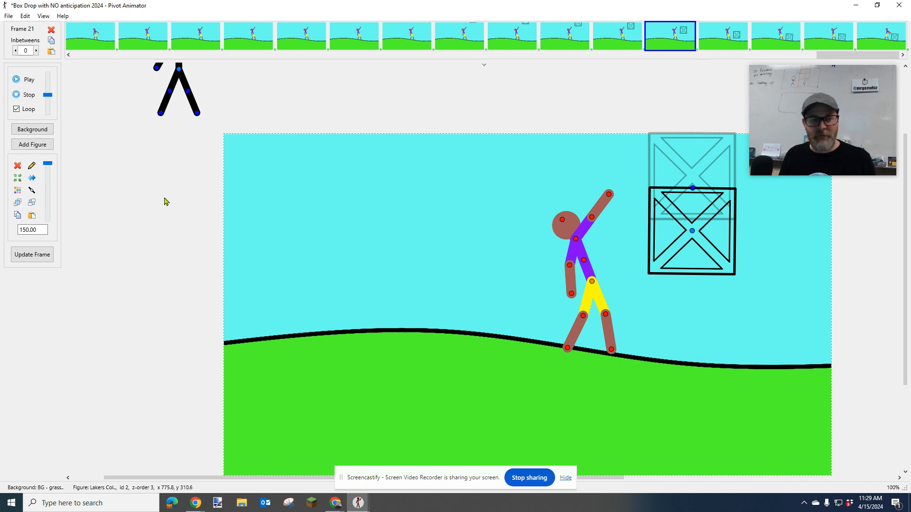
key(Right)
key(Right)
key(Right)
key(Right)
key(Right)
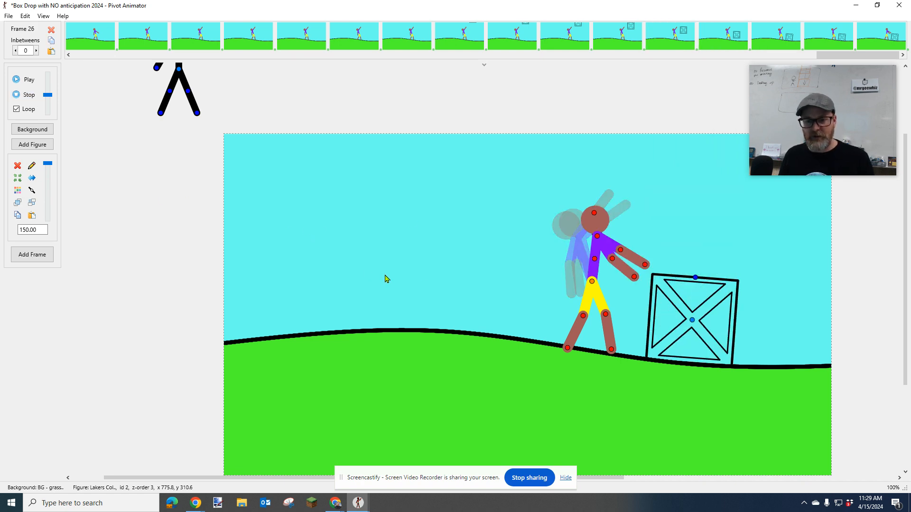
key(Right)
key(Right)
key(Right)
key(Right)
key(Right)
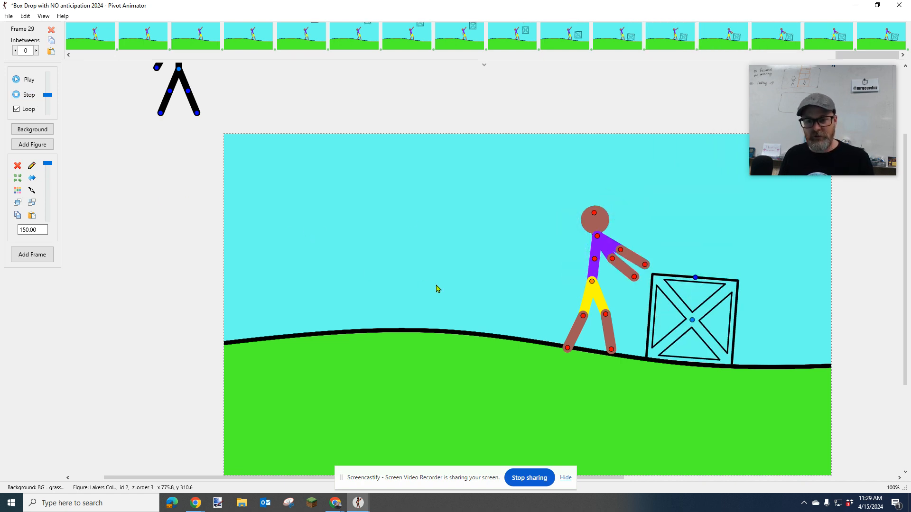
Extend the hold on the final pose through frame 35, playing the animation between additions to check its ending
click(30, 80)
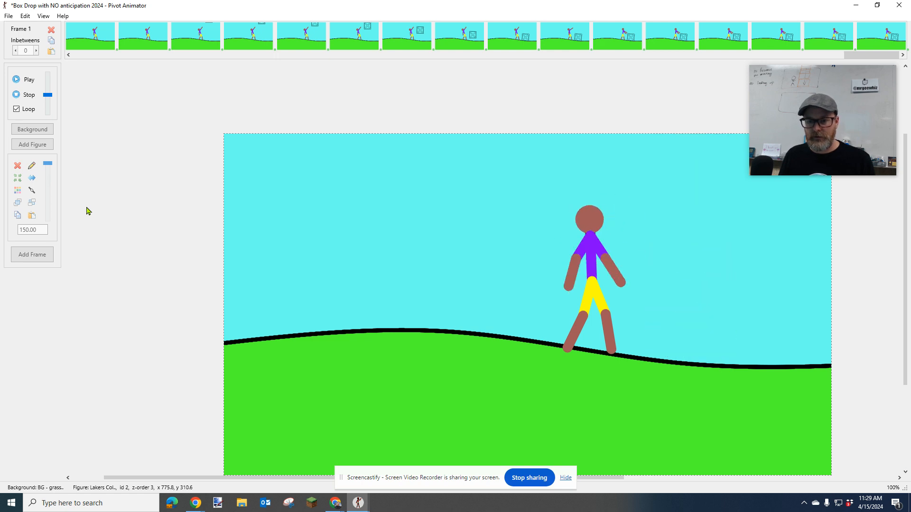
click(27, 95)
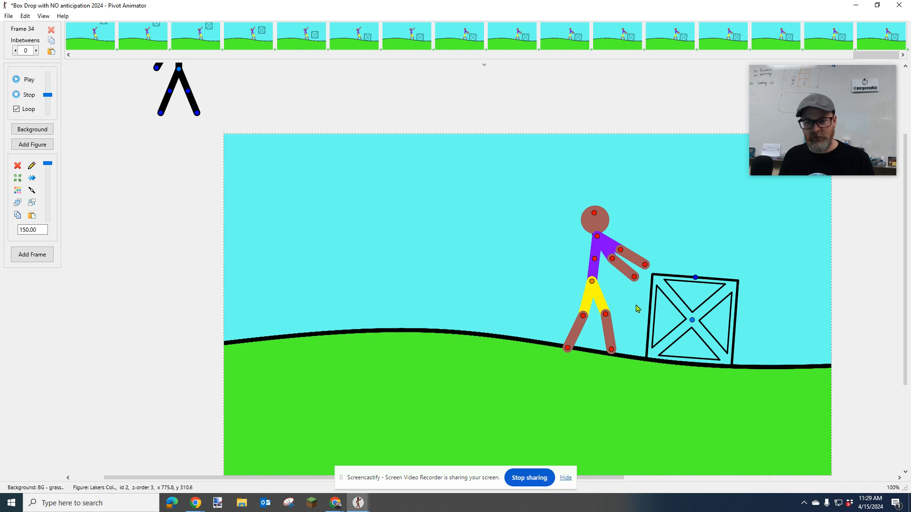
click(24, 79)
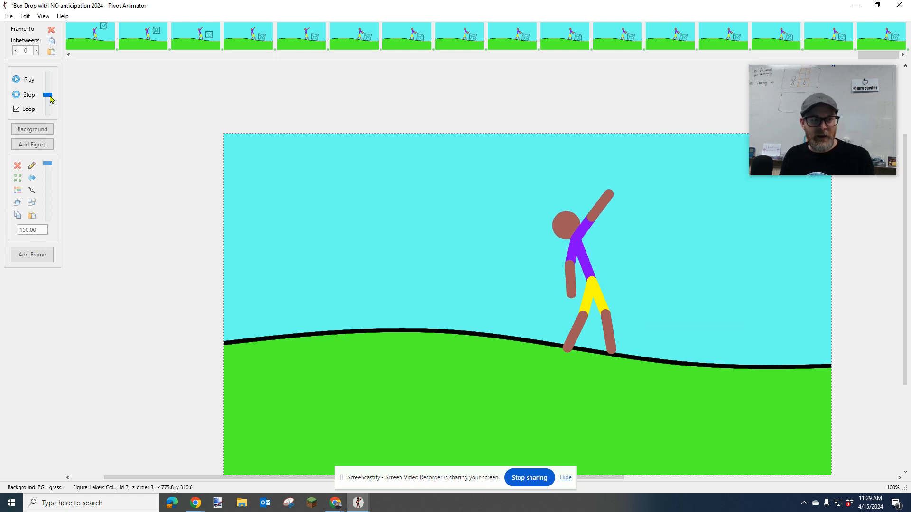
click(28, 98)
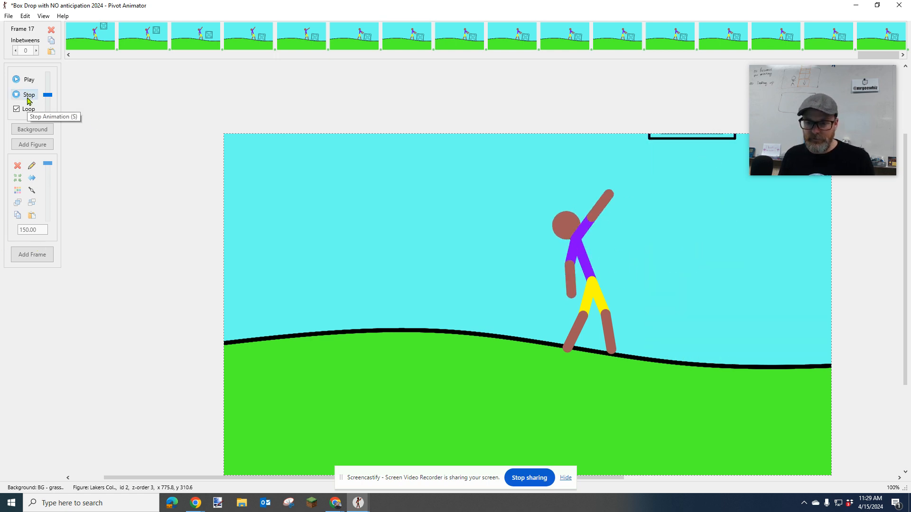
click(28, 96)
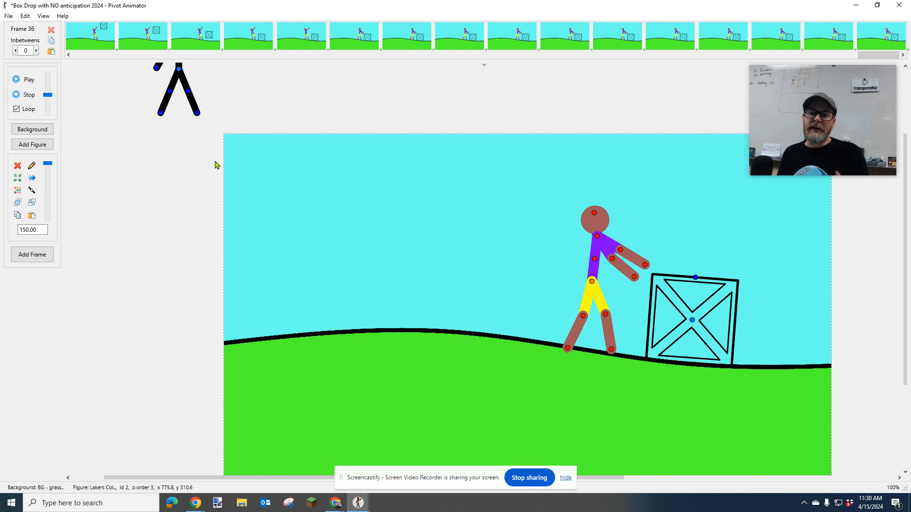
Step back and forth through the box-fall frames and play the animation to examine the drop and the figure's reaction
key(Left)
key(Left)
key(Left)
key(Left)
key(Left)
key(Left)
key(Left)
key(Left)
key(Left)
key(Left)
key(Left)
key(Left)
key(Left)
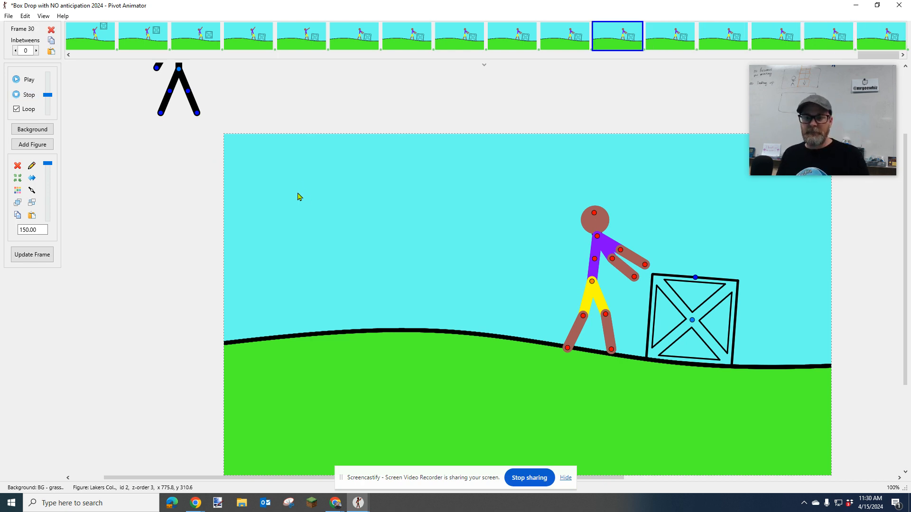
key(Left)
key(Left)
key(Left)
key(Left)
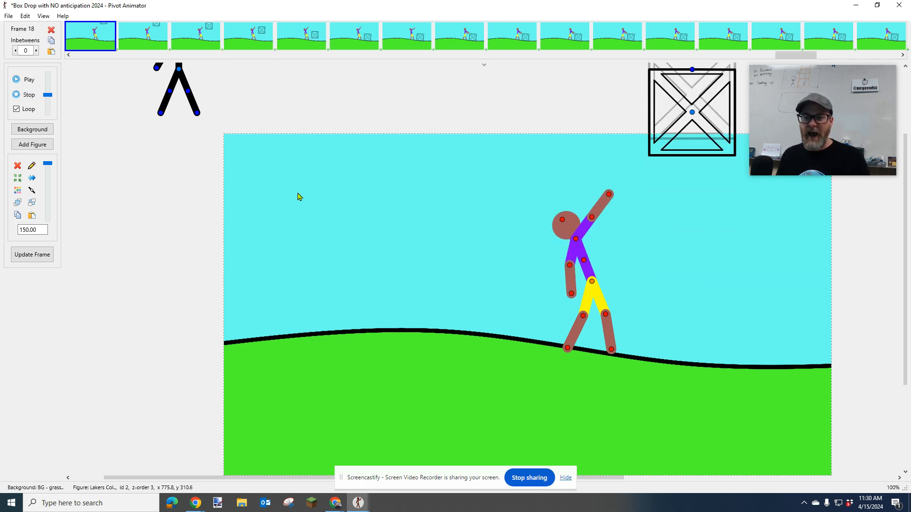
key(Right)
key(Right)
key(Right)
key(Right)
key(Right)
key(Left)
key(Left)
key(Left)
key(Left)
key(Left)
key(Left)
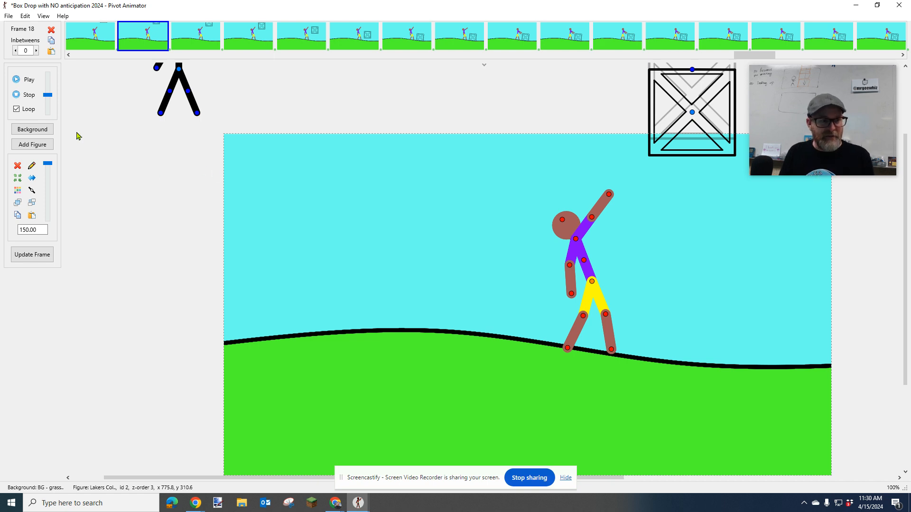
click(28, 80)
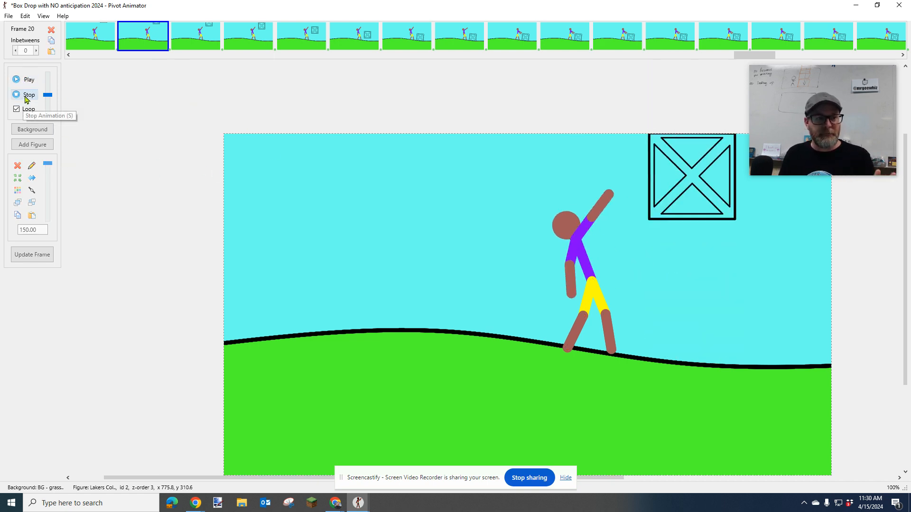
click(24, 96)
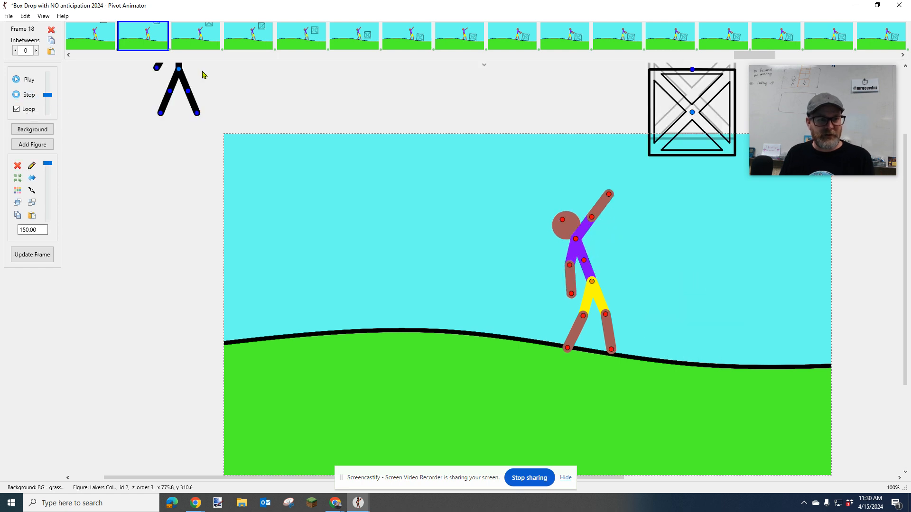
Select all frames in the timeline and set their inbetweens to 2
drag(776, 55, 75, 66)
click(878, 39)
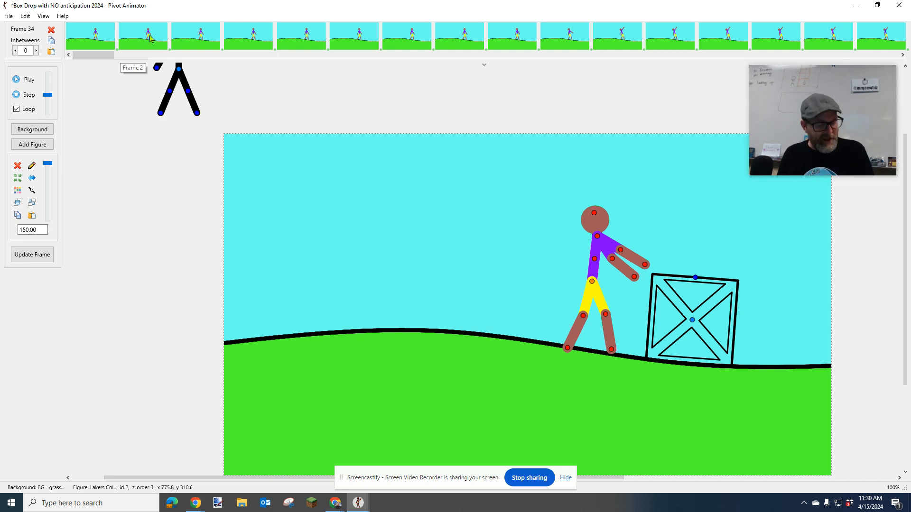
right_click(90, 34)
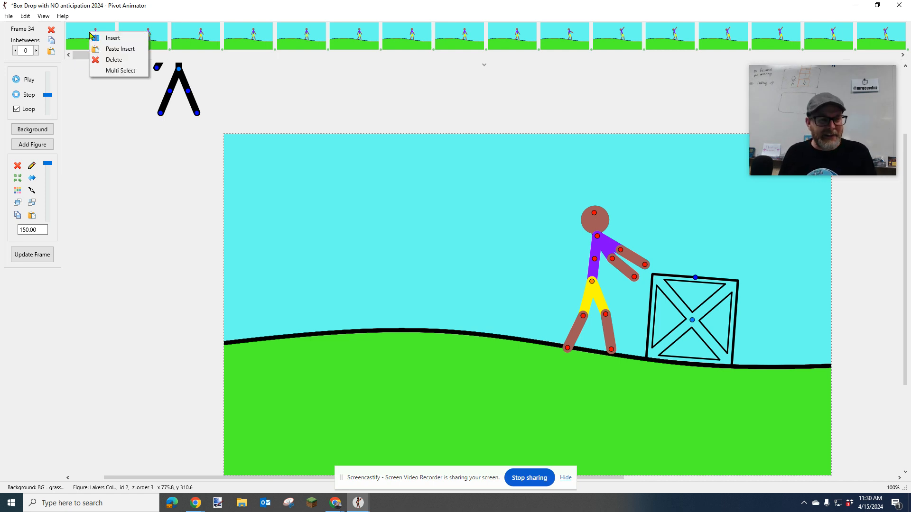
click(125, 70)
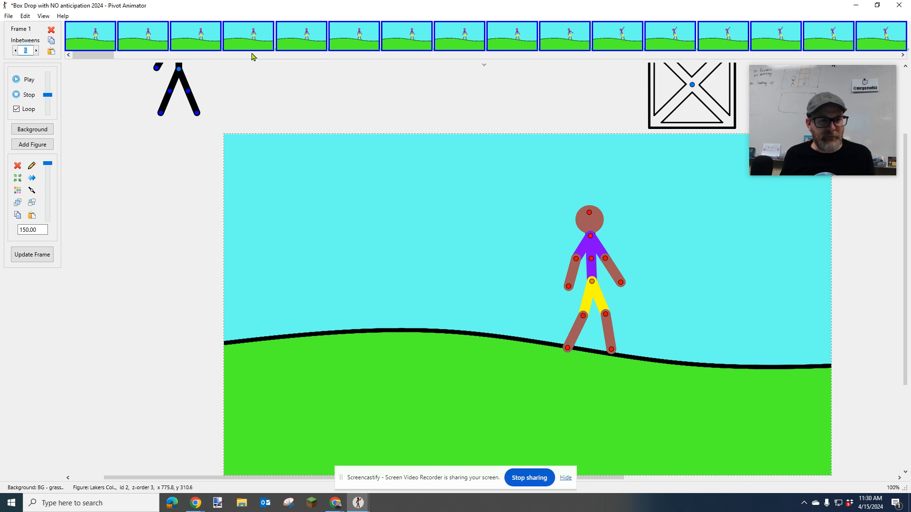
key(Return)
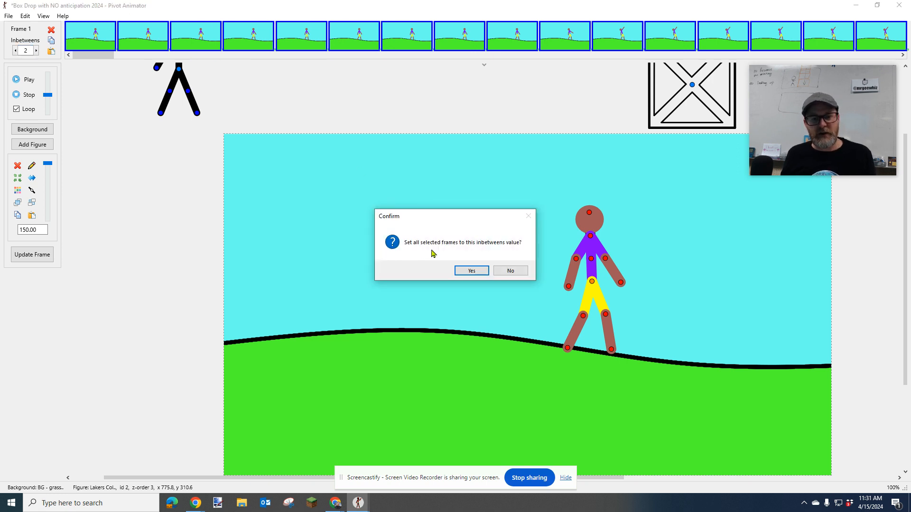
click(472, 271)
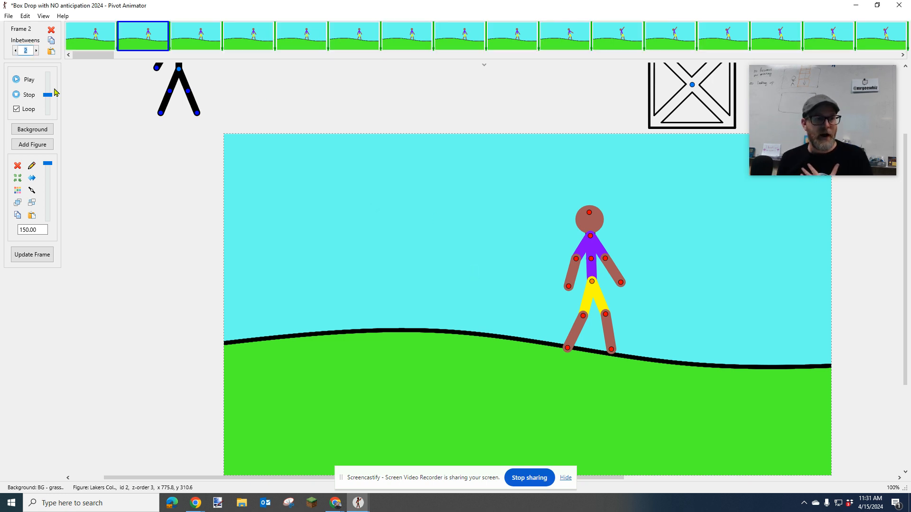
Play the animation, raise the playback speed to its maximum, and stop playback
click(27, 79)
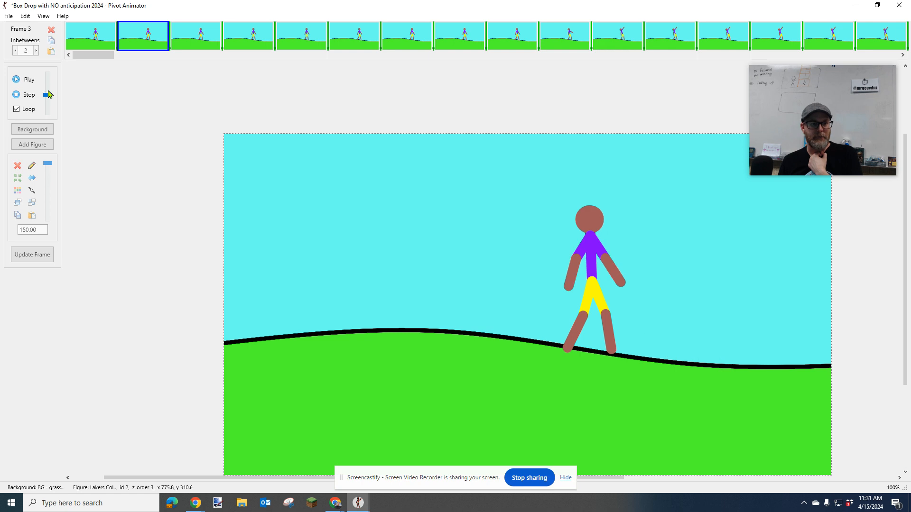
drag(49, 98, 51, 72)
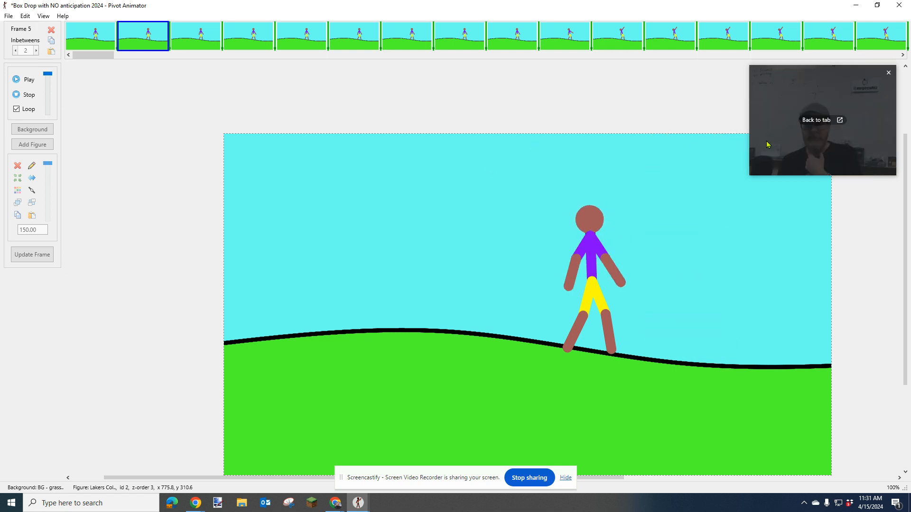
drag(773, 146, 799, 134)
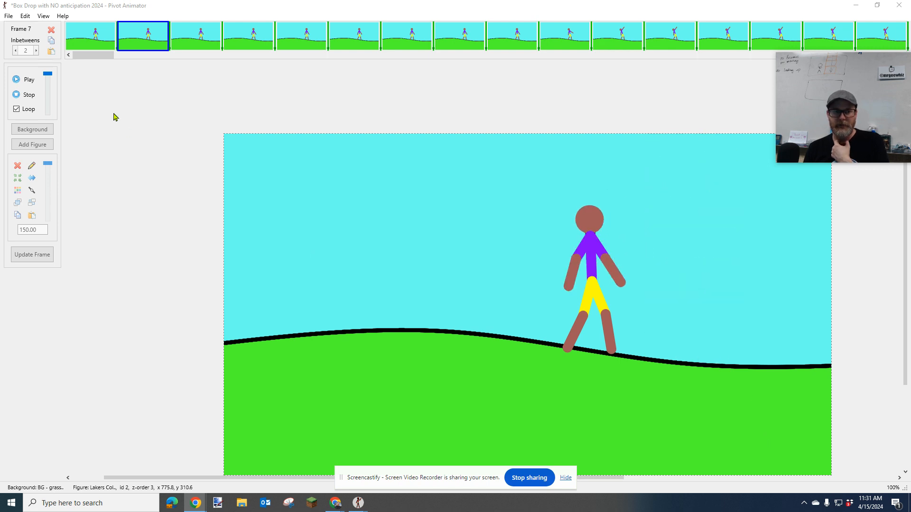
click(35, 96)
Select every frame from frame 1 to frame 35 and set their inbetweens to 1
click(94, 39)
drag(96, 55, 865, 68)
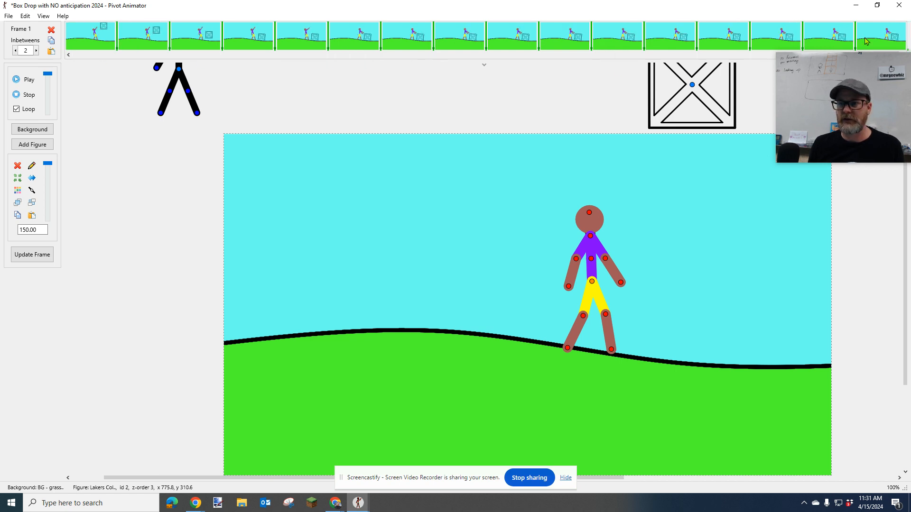
shift+click(884, 37)
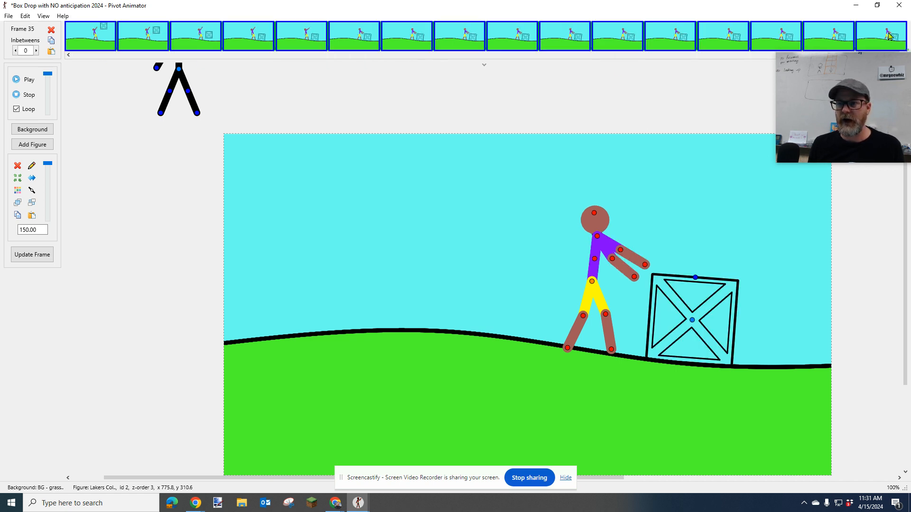
click(37, 51)
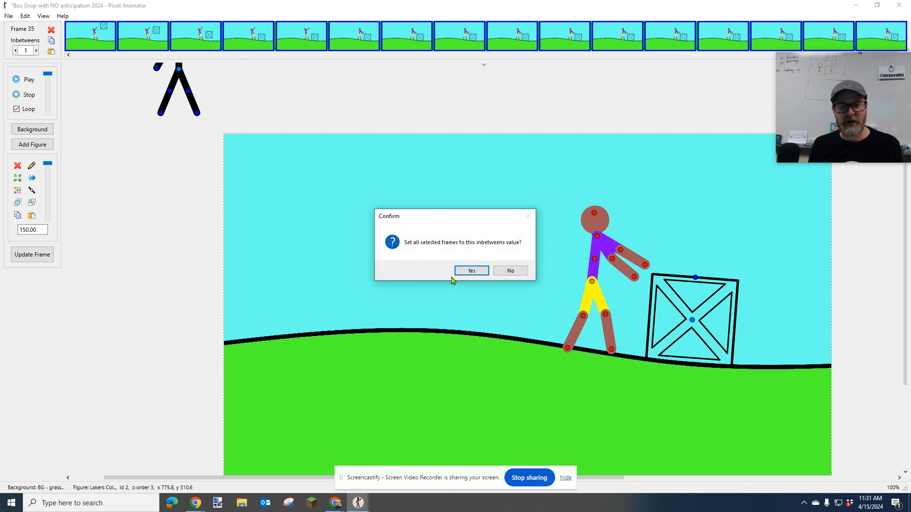
click(471, 271)
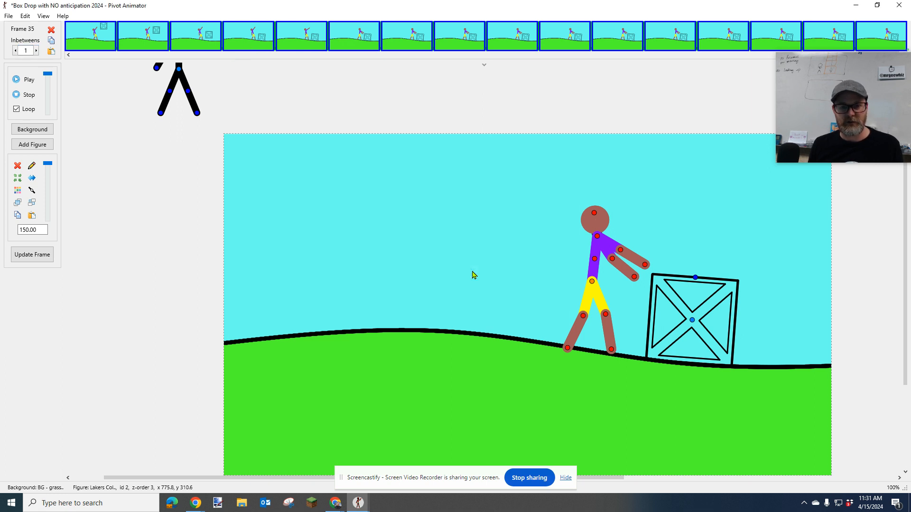
Check the inbetweens on several late frames and play the animation to review the timing
click(268, 47)
click(530, 44)
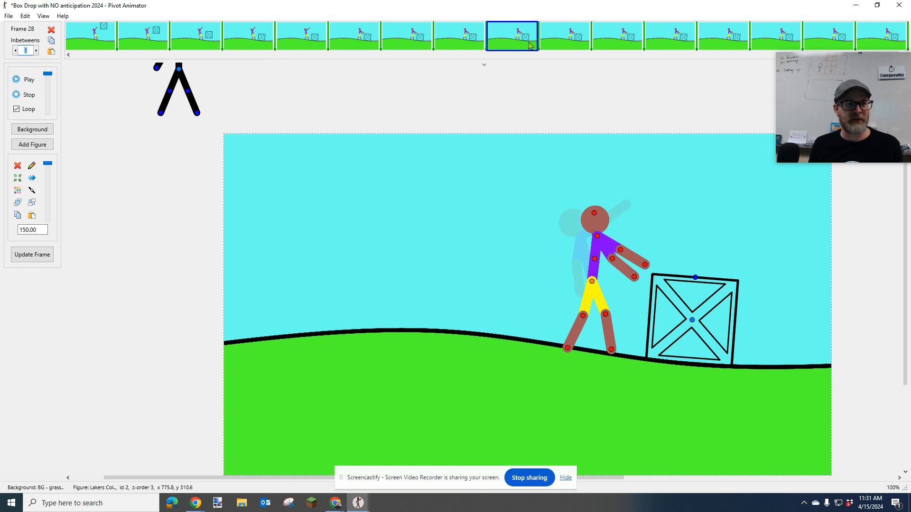
click(628, 42)
click(860, 45)
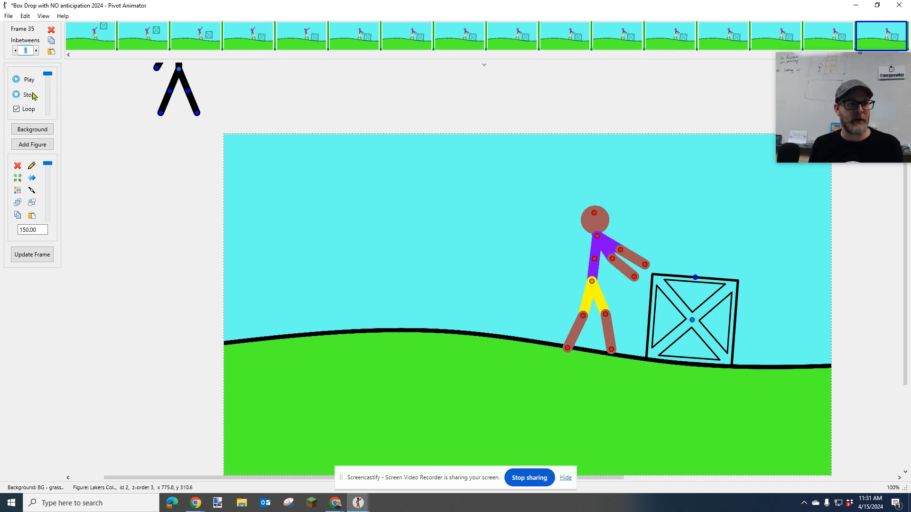
click(26, 79)
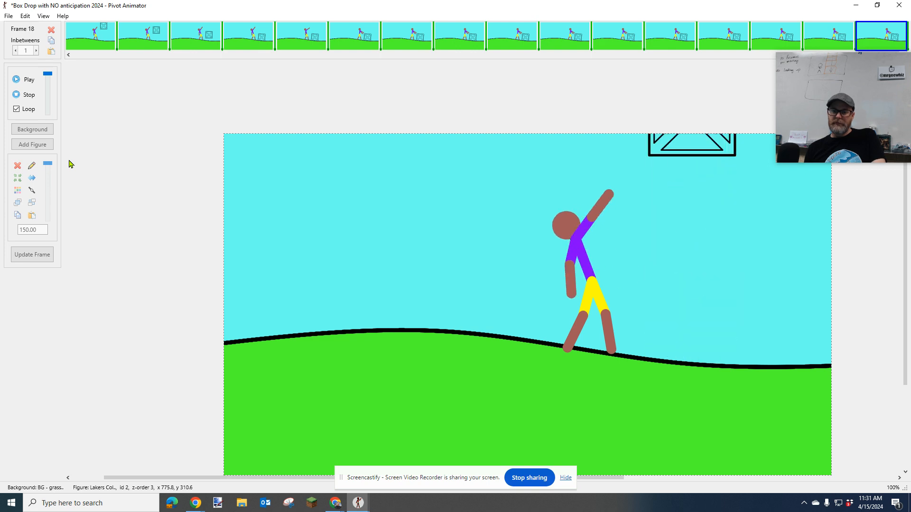
click(29, 95)
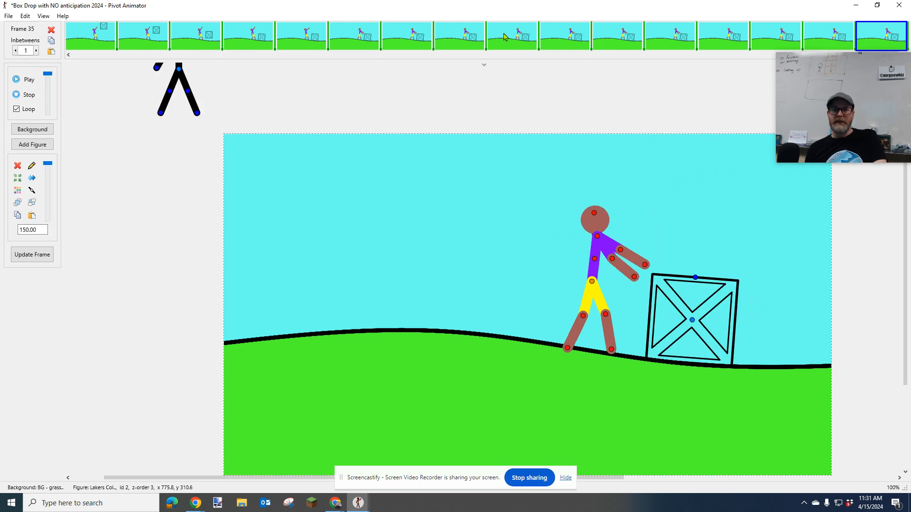
Review the falling-box frames and, in frame 19, swing the figure's torso forward to an angle of about -103.3
click(420, 40)
key(Left)
key(Left)
key(Left)
key(Left)
key(Left)
key(Left)
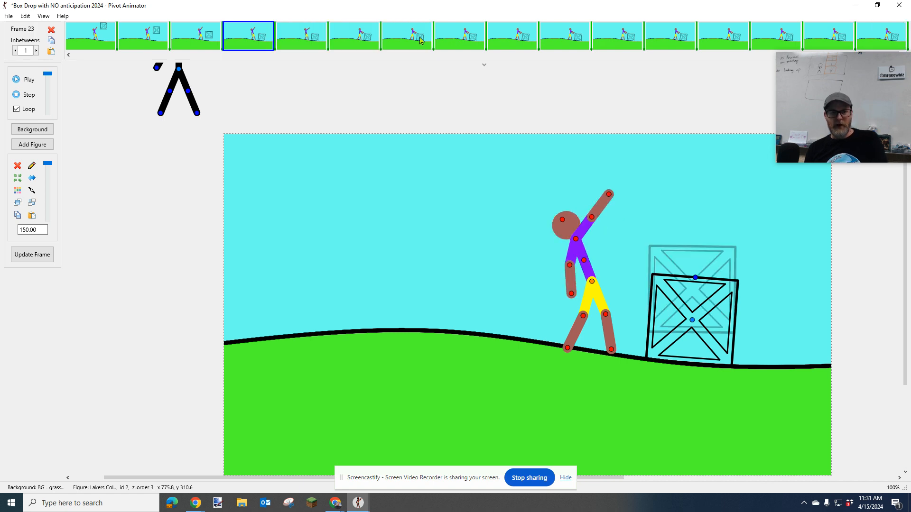
key(Left)
key(Left)
key(Left)
key(Left)
key(Left)
key(Left)
key(Left)
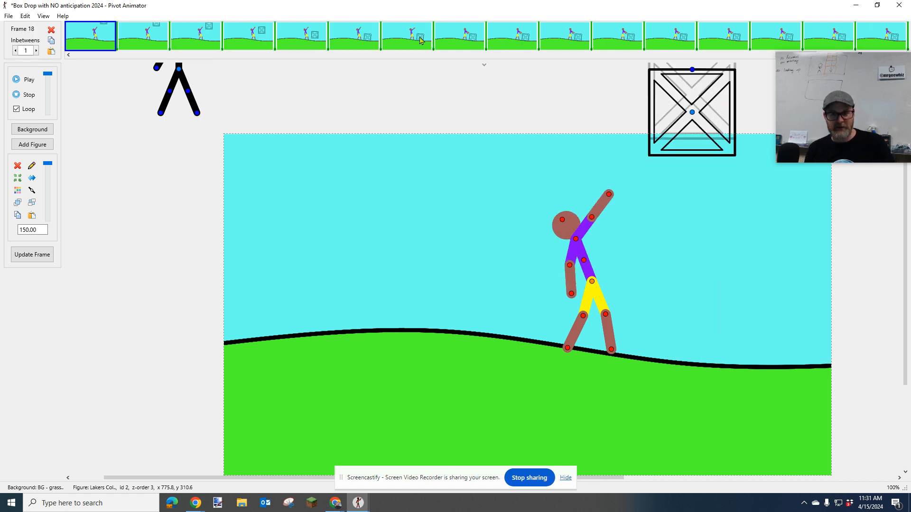
key(Right)
key(Right)
key(Right)
key(Right)
key(Right)
key(Right)
key(Right)
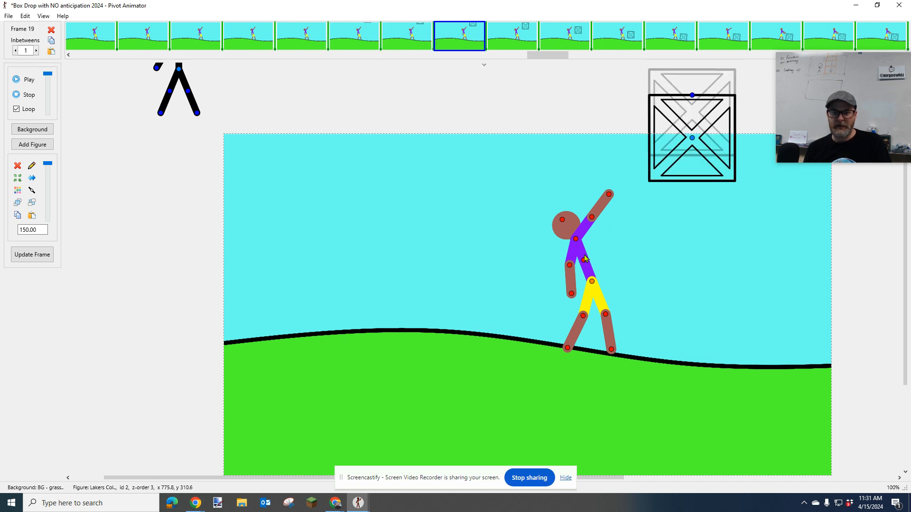
drag(587, 264, 588, 262)
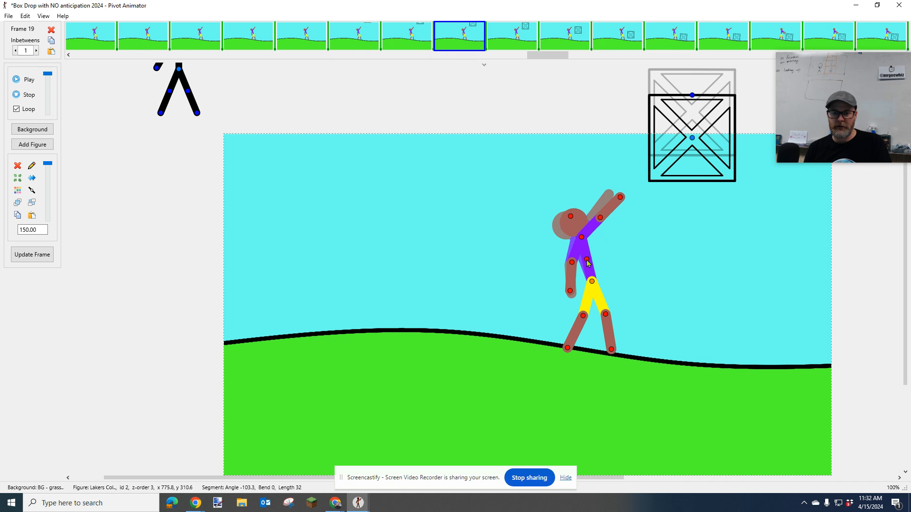
In frame 20, swing the figure's torso further forward and lower its raised upper arm to an angle of about -38.5
key(Right)
drag(583, 262, 589, 262)
drag(605, 219, 607, 221)
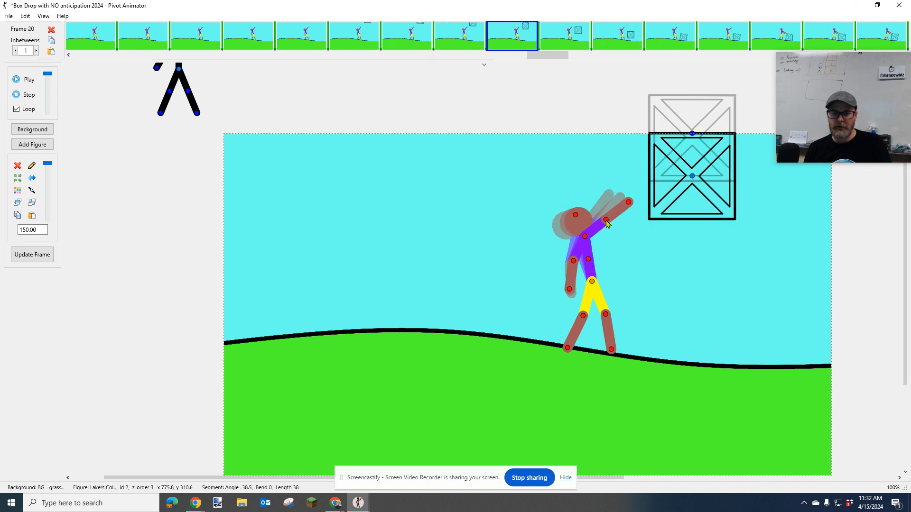
In frame 21, swing the figure's torso further forward and lower its raised upper arm to an angle of about -26.9
key(Right)
drag(587, 264, 593, 262)
drag(613, 225, 614, 225)
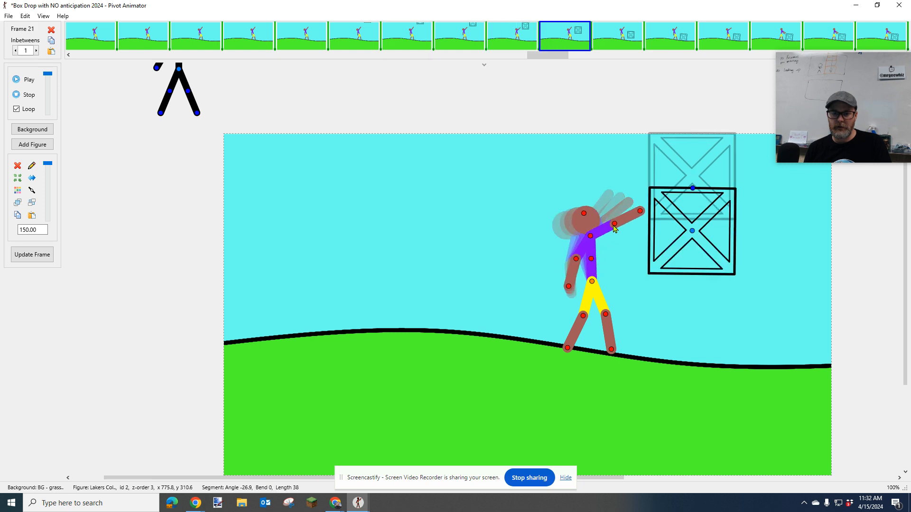
In frame 22, swing the figure's torso forward to an angle of about -92.6 and lower its raised upper arm to about -4
key(Right)
drag(586, 264, 592, 259)
drag(612, 224, 613, 239)
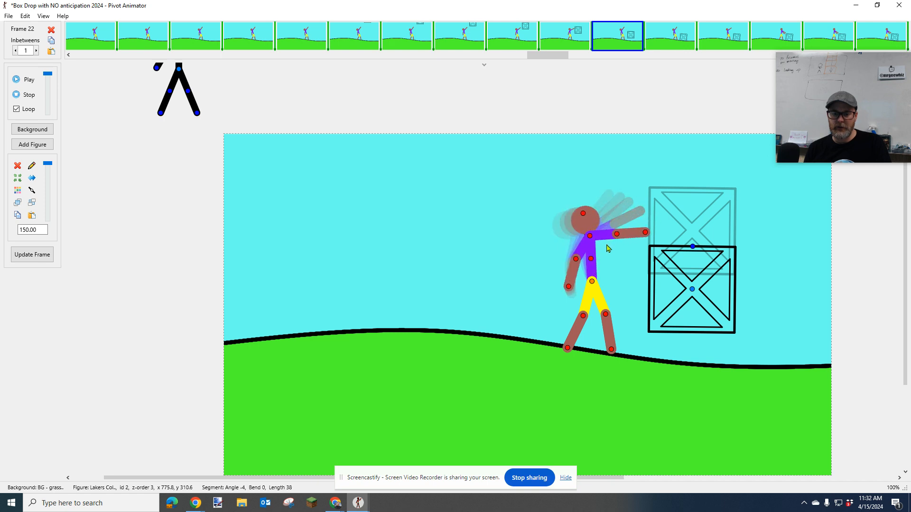
Step back and forth through frames 20 to 25 to compare the figure's pose before and after the box lands
key(Right)
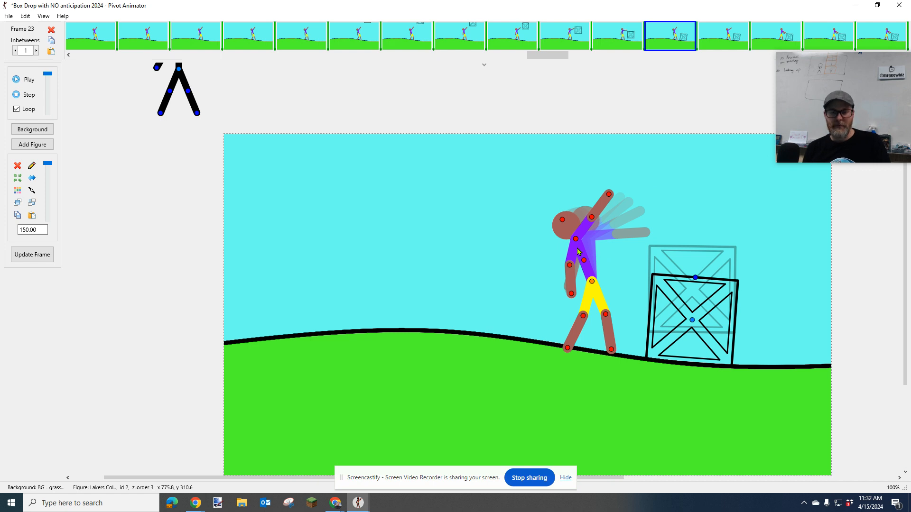
key(Left)
key(Left)
key(Left)
key(Right)
key(Right)
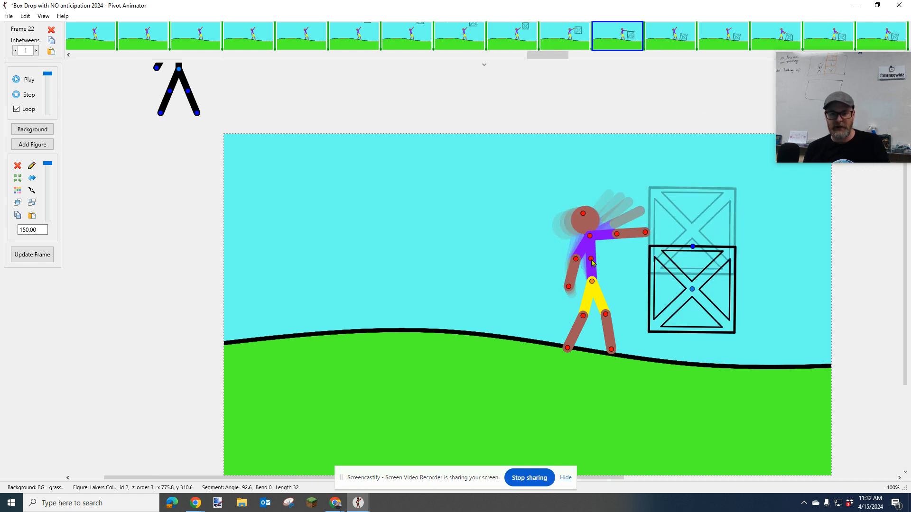
key(Right)
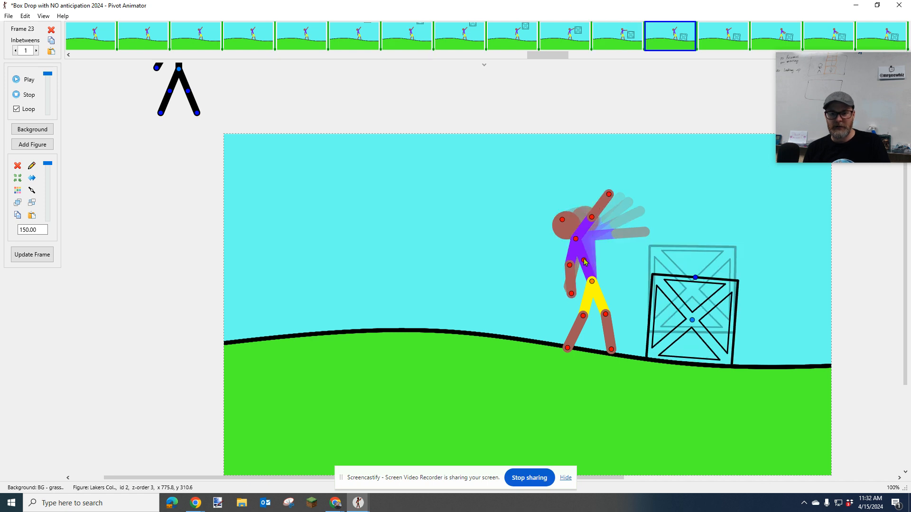
key(Right)
key(Right)
key(Right)
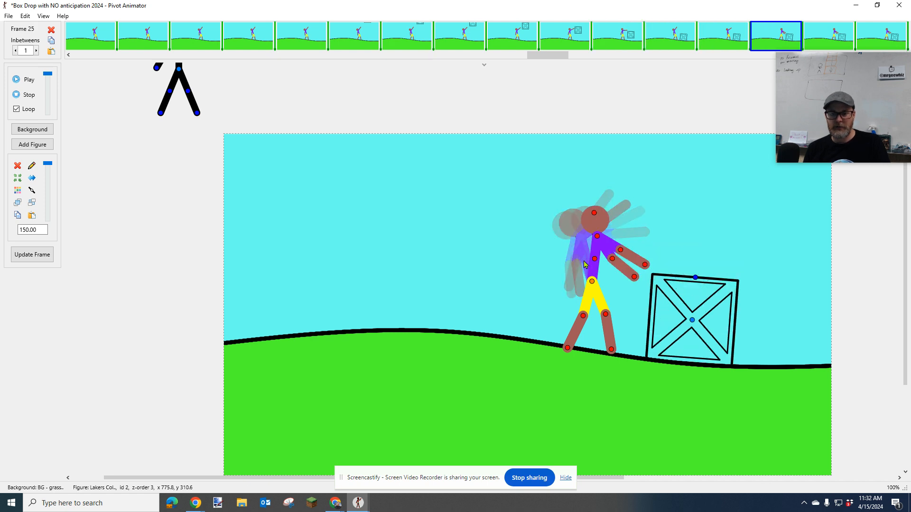
key(Left)
key(Left)
key(Left)
key(Left)
key(Left)
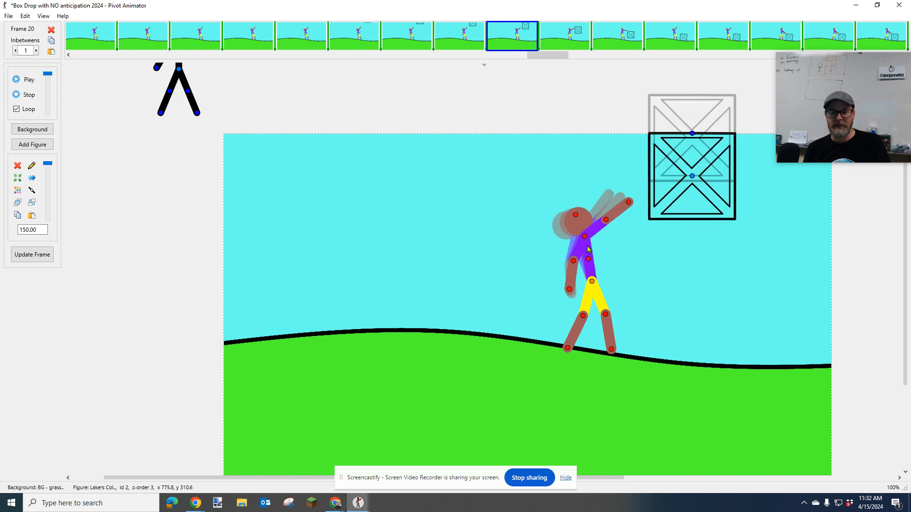
key(Right)
key(Right)
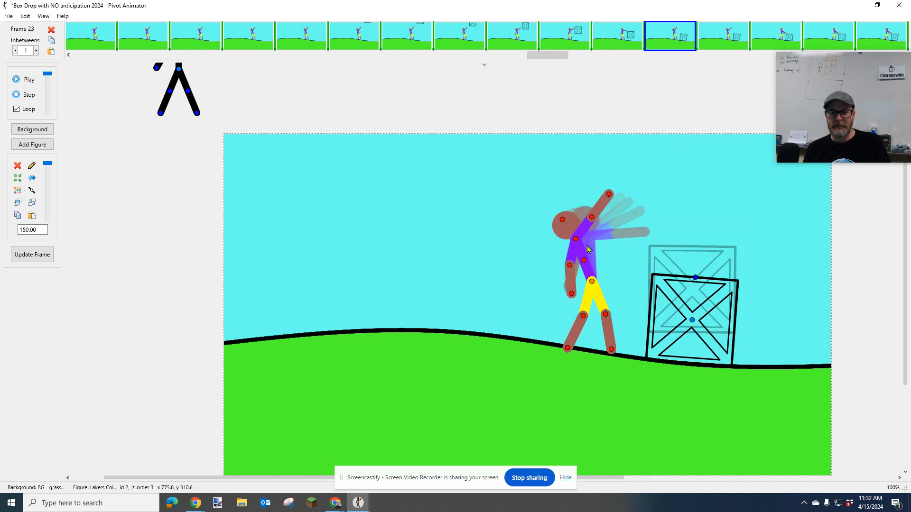
Delete frame 24 from the timeline
click(722, 42)
right_click(722, 42)
click(746, 66)
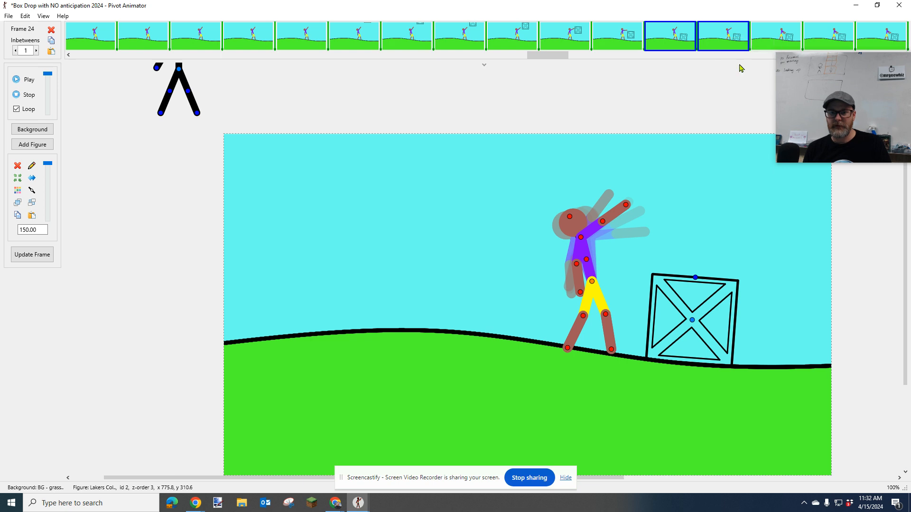
click(465, 270)
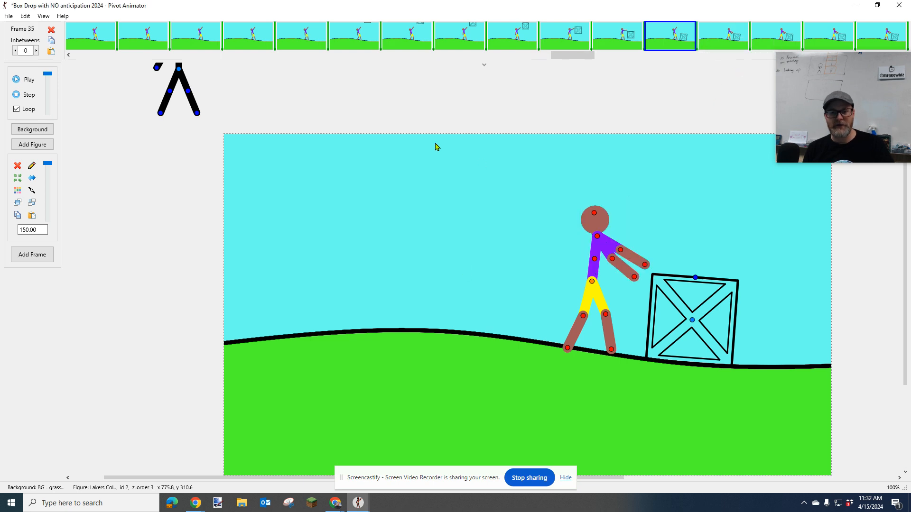
Play the animation and step through frames 16 to 23 to check the figure's motion as the box falls
click(29, 81)
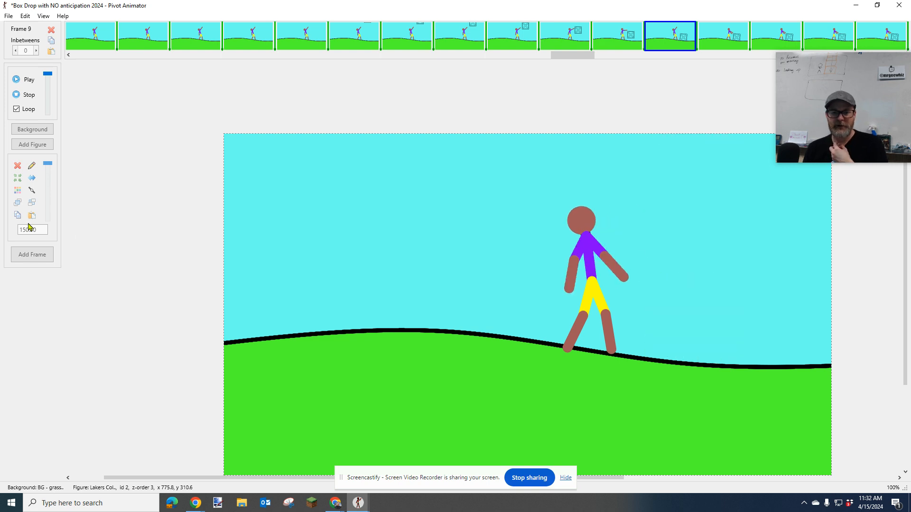
click(33, 98)
key(Left)
key(Left)
key(Left)
key(Left)
key(Left)
key(Left)
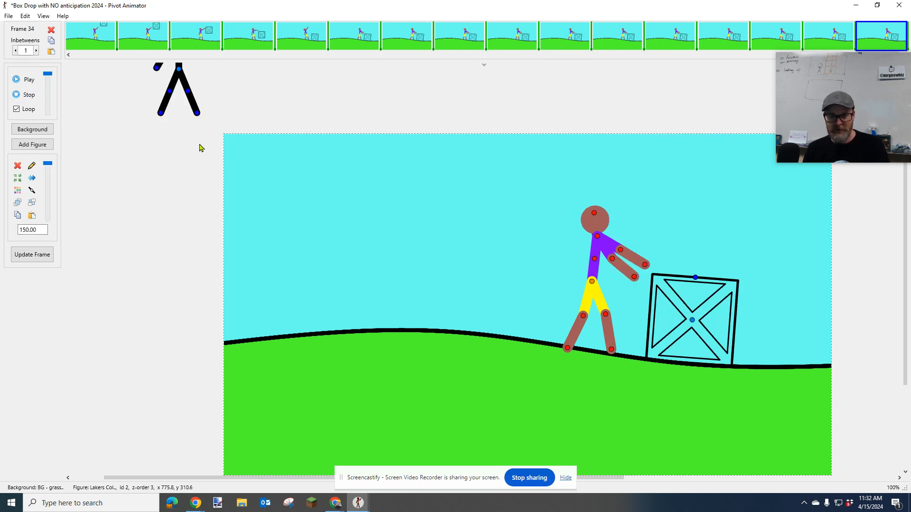
key(Left)
key(Left)
key(Left)
key(Left)
key(Left)
key(Left)
key(Left)
key(Left)
key(Left)
key(Left)
key(Left)
key(Left)
key(Left)
key(Left)
key(Left)
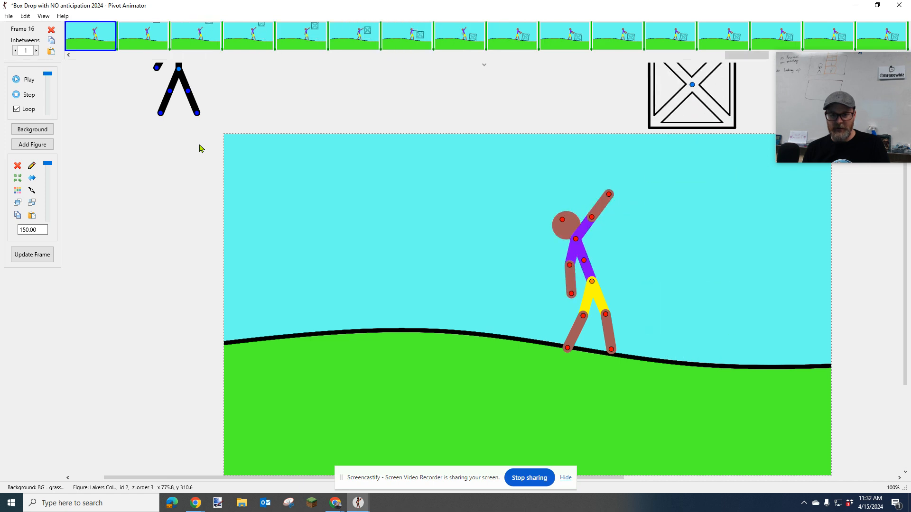
key(Right)
key(Right)
key(Right)
key(Right)
key(Right)
key(Right)
key(Right)
key(Right)
key(Right)
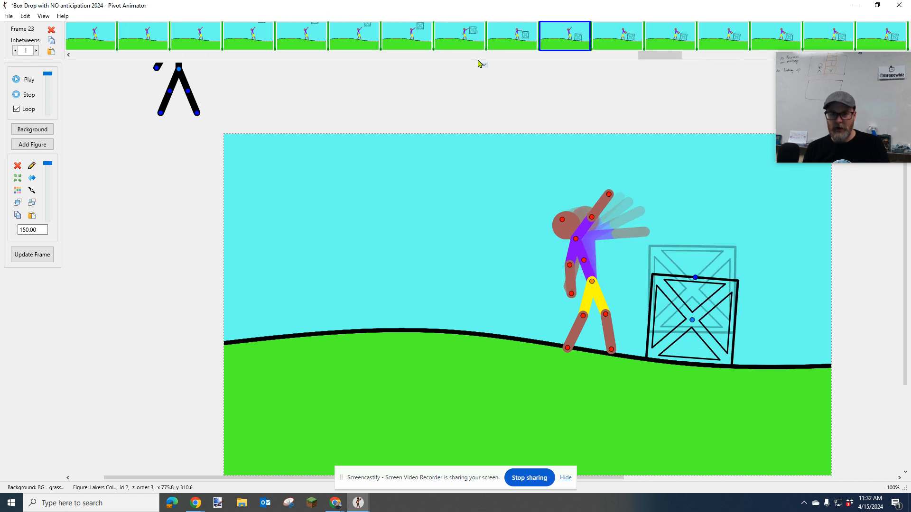
Delete frame 23, where the figure leans back as the box lands
right_click(569, 37)
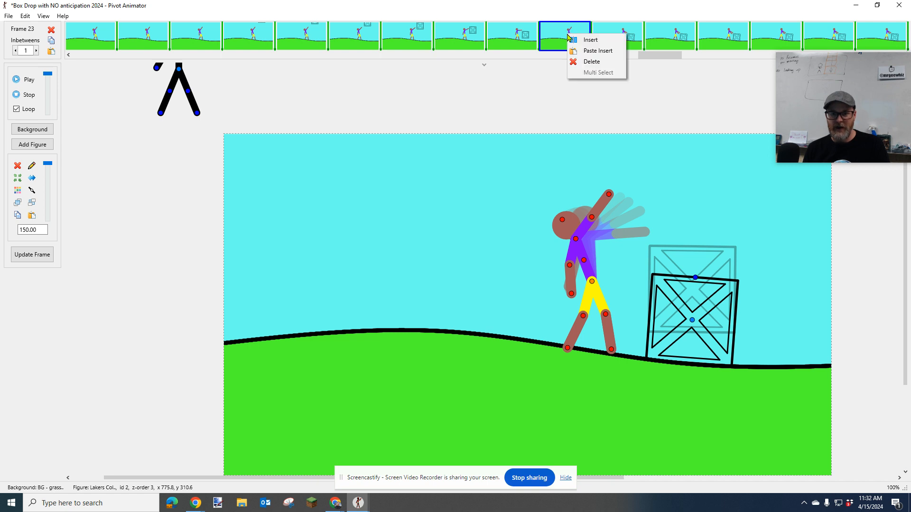
click(591, 62)
click(467, 271)
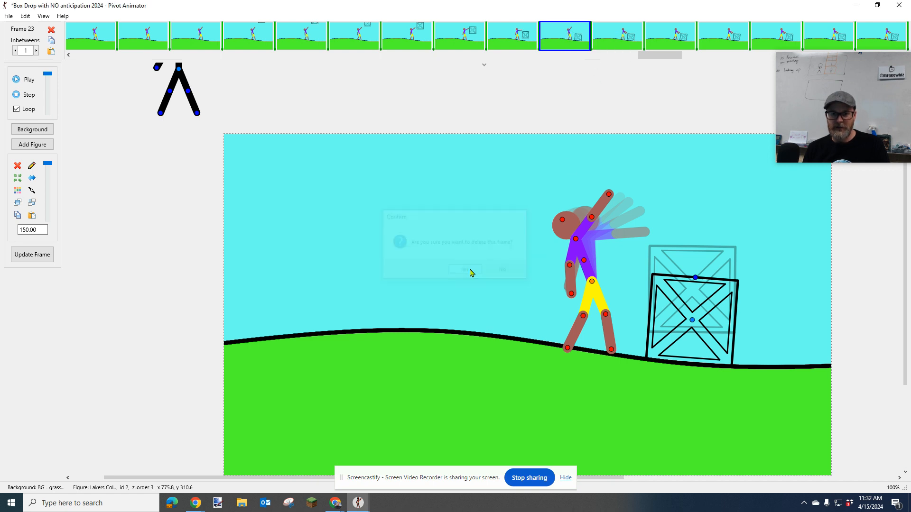
Play the animation again and step through the frames after the box's landing to review the ending
click(482, 40)
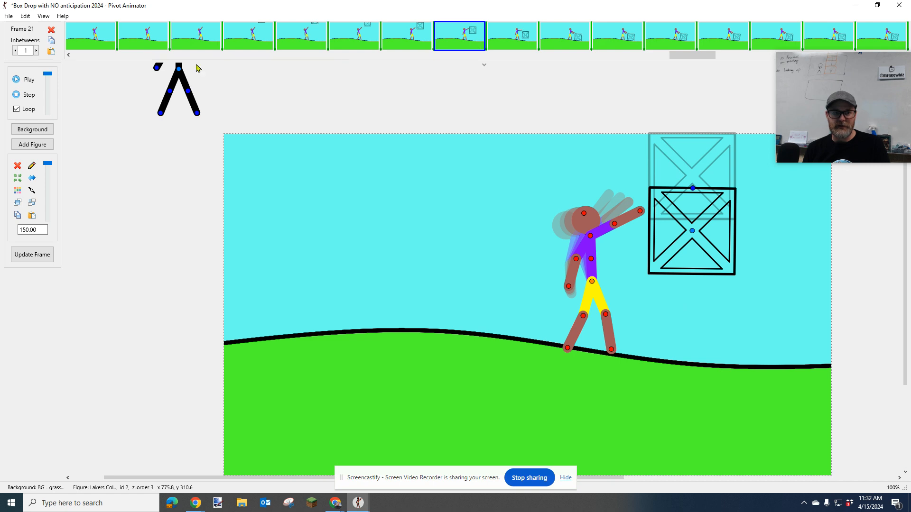
click(28, 82)
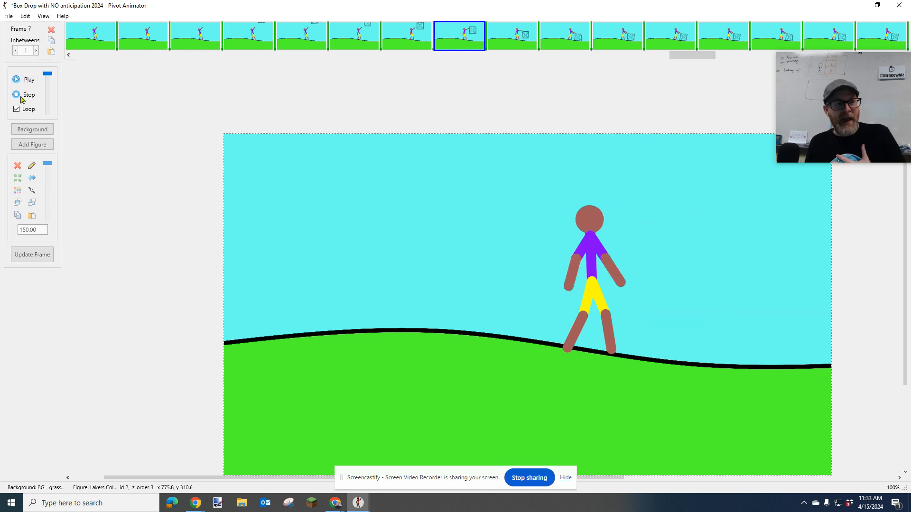
click(22, 95)
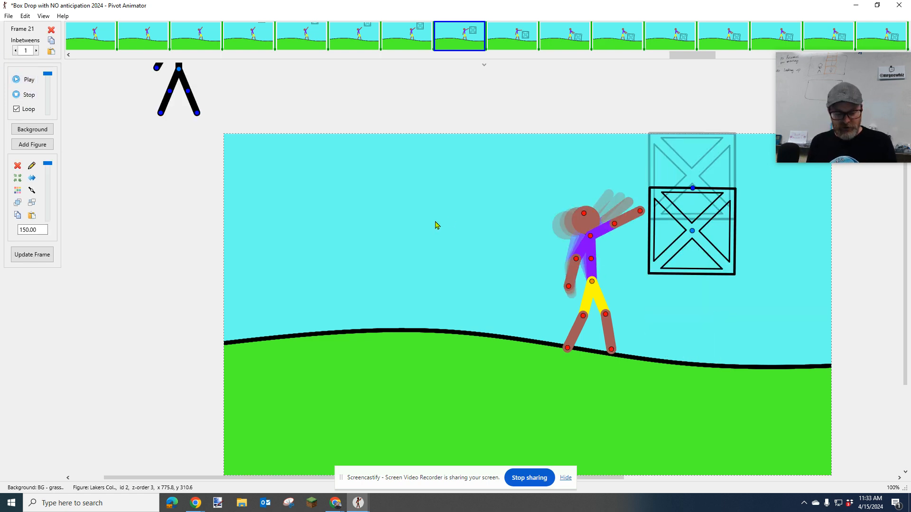
key(Right)
key(Right)
key(Right)
key(Right)
key(Right)
key(Right)
key(Right)
key(Right)
key(Right)
key(Right)
key(Right)
key(Right)
key(Right)
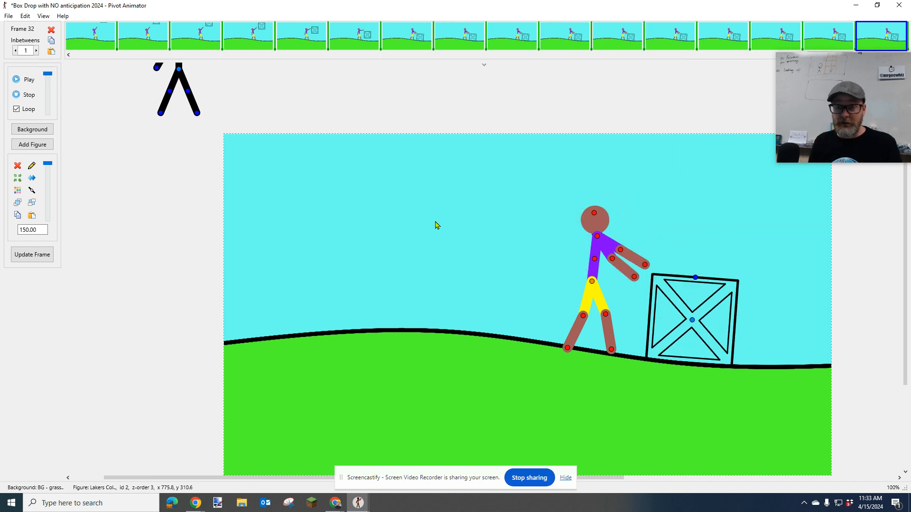
key(Left)
key(Left)
key(Left)
key(Left)
key(Left)
key(Left)
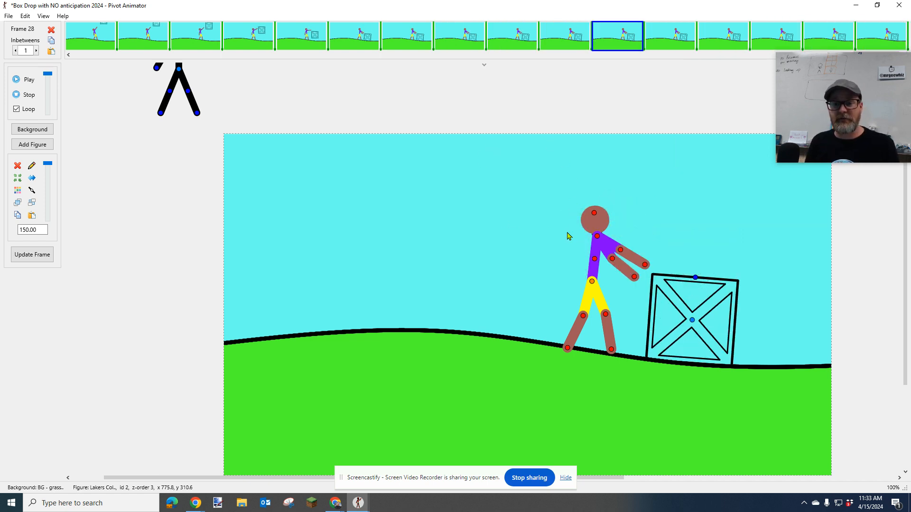
In frame 30, raise the figure's upper front arm with its forearm at about -21, and tilt the lower arm's forearm to about 10.3
key(Right)
key(Right)
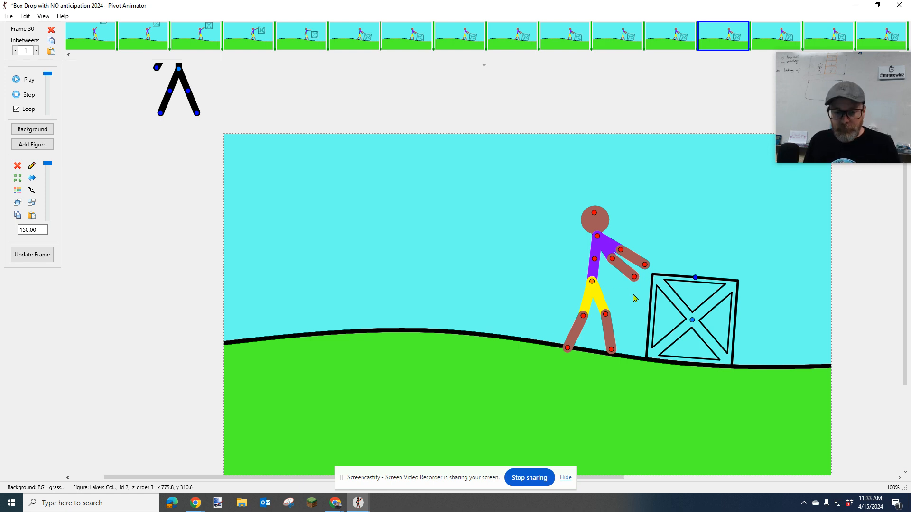
mouse_move(810, 84)
drag(815, 71, 799, 97)
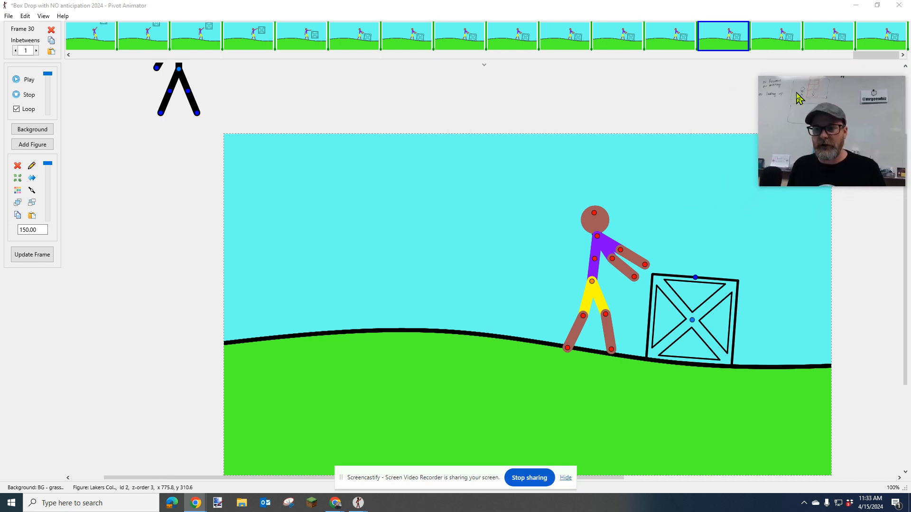
scroll(628, 314, down, 3)
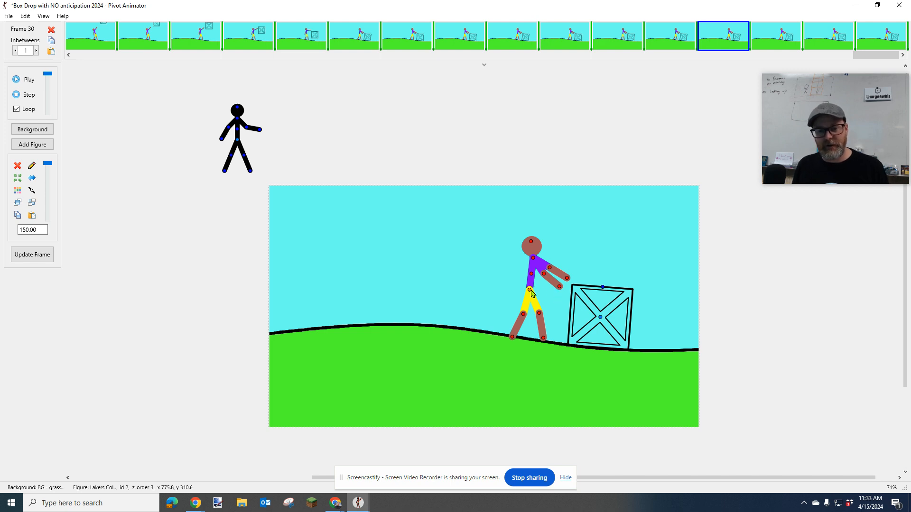
drag(550, 269, 571, 255)
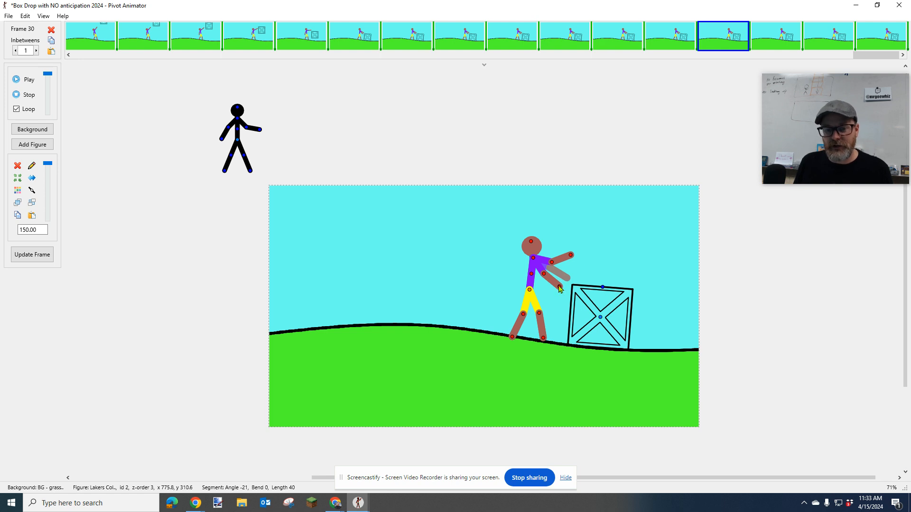
drag(561, 290, 561, 283)
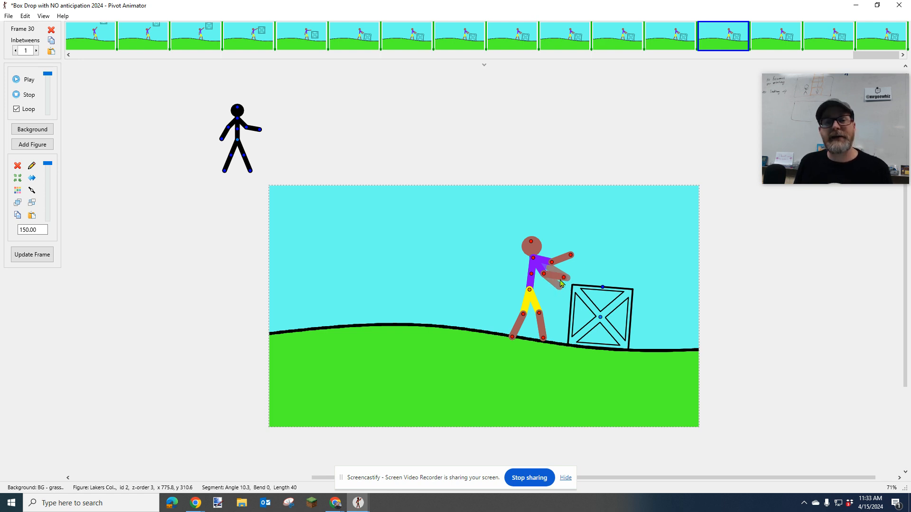